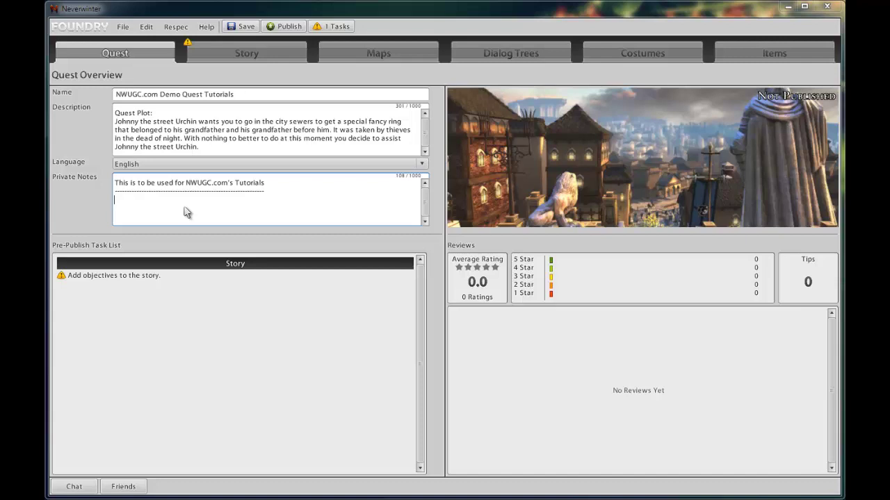
- Paste the quest Steps list into Private Notes and scroll through it to review
{"action": "left_click", "coordinate": [186, 212]}
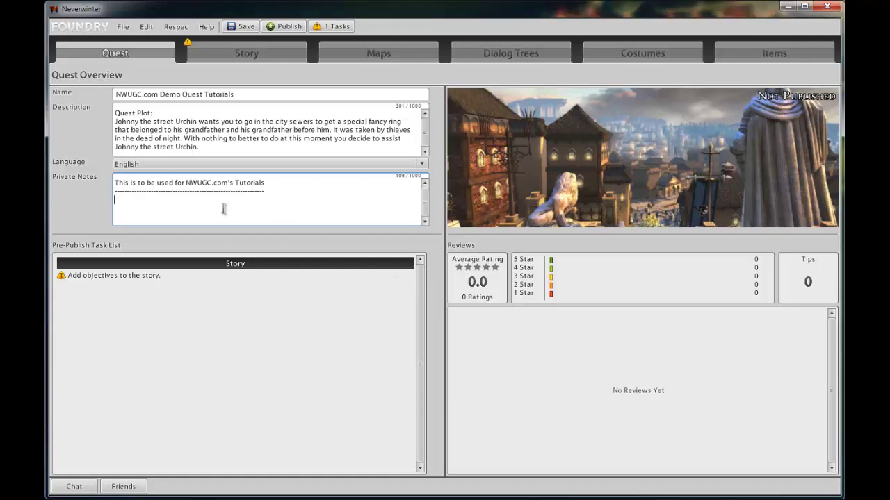
{"action": "key", "text": "ctrl+v"}
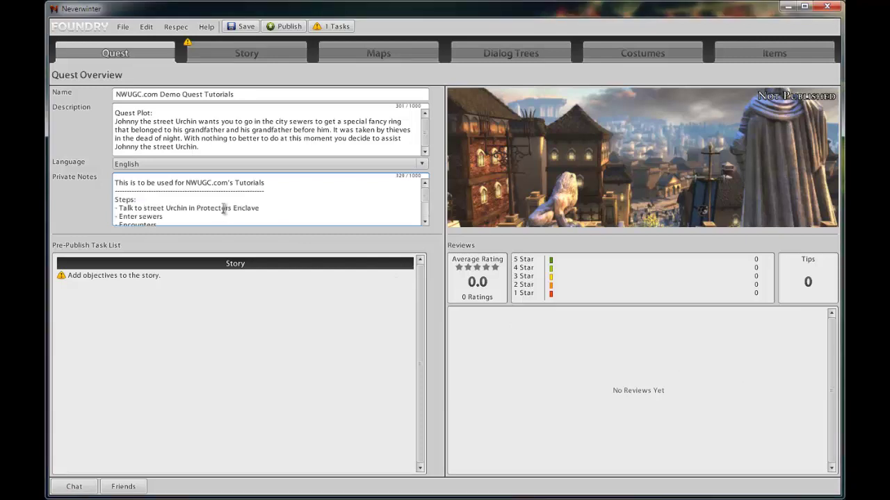
{"action": "scroll", "coordinate": [224, 210], "scroll_direction": "down", "scroll_amount": 3}
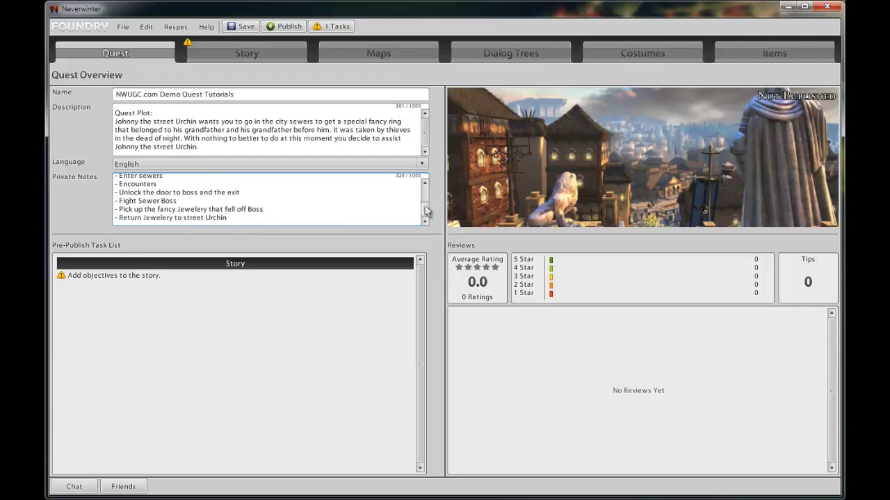
{"action": "left_click_drag", "start_coordinate": [426, 210], "coordinate": [425, 182]}
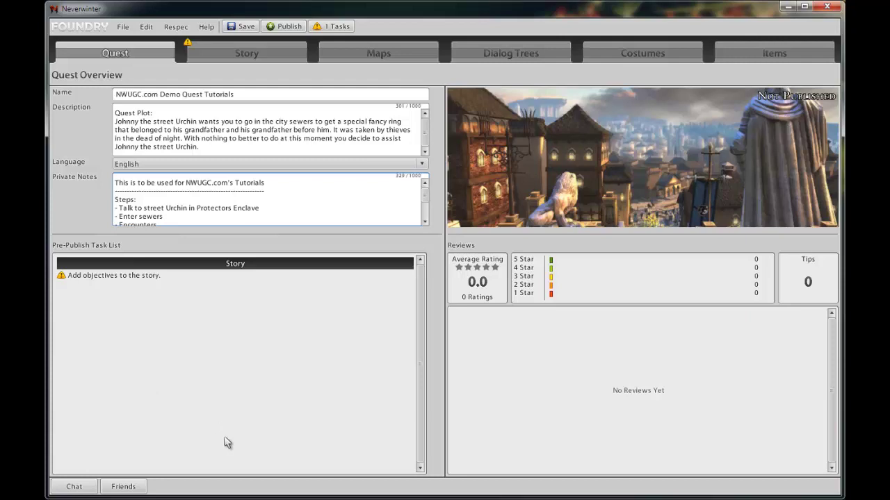
- Insert a Neverwinter Adventure Zone Map into the story between Quest Start and Quest End
{"action": "left_click", "coordinate": [236, 53]}
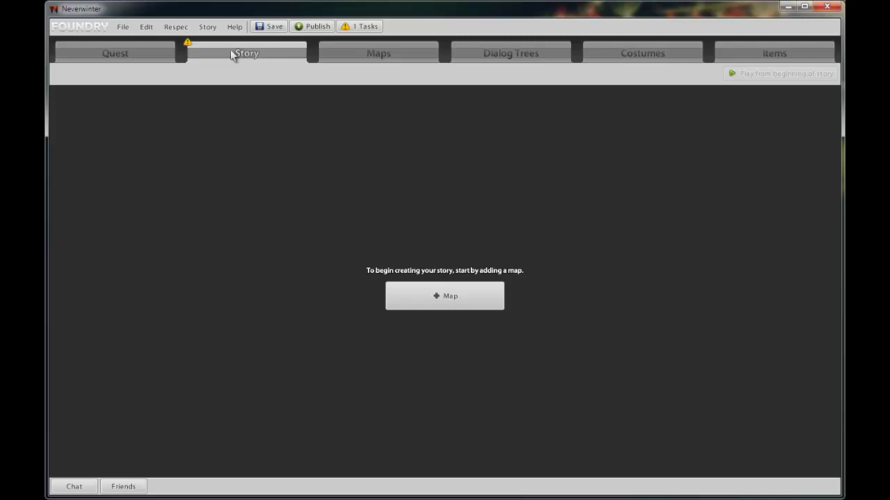
{"action": "left_click", "coordinate": [437, 299]}
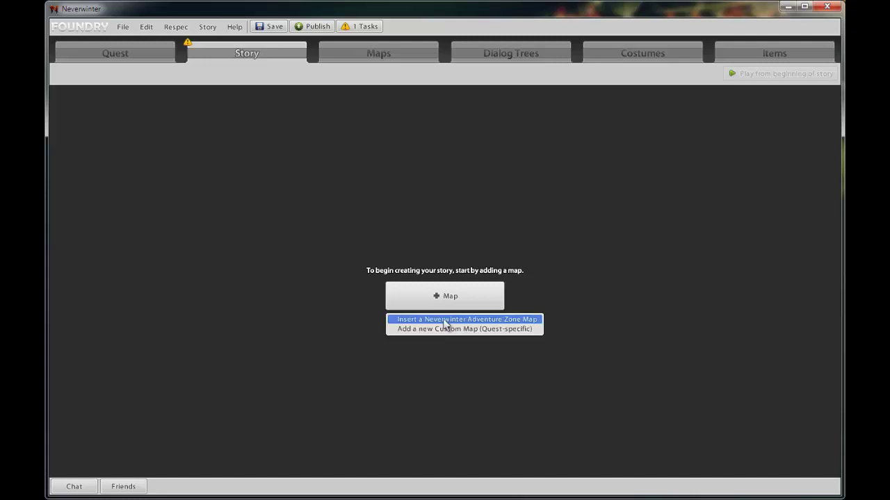
{"action": "left_click", "coordinate": [445, 320]}
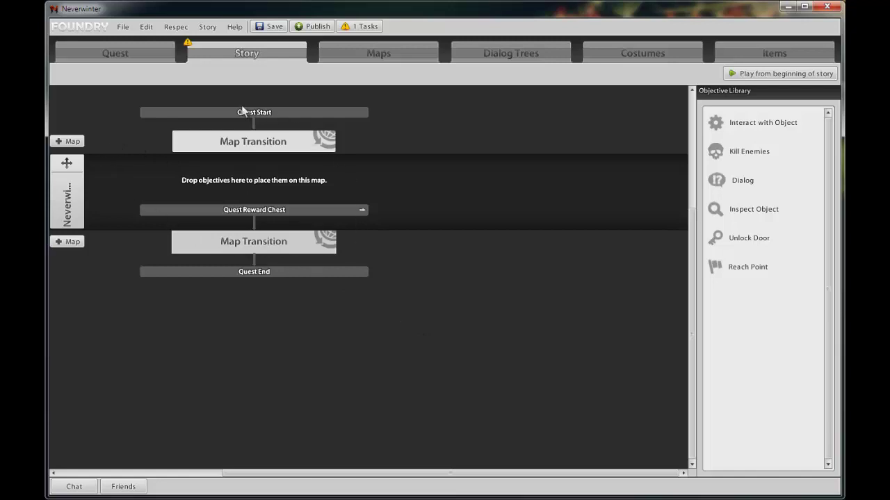
{"action": "left_click", "coordinate": [67, 201]}
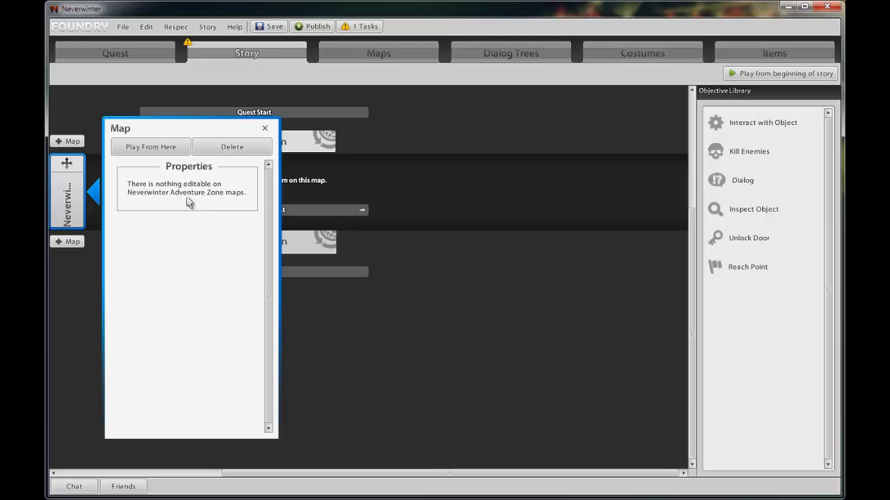
{"action": "left_click", "coordinate": [264, 128]}
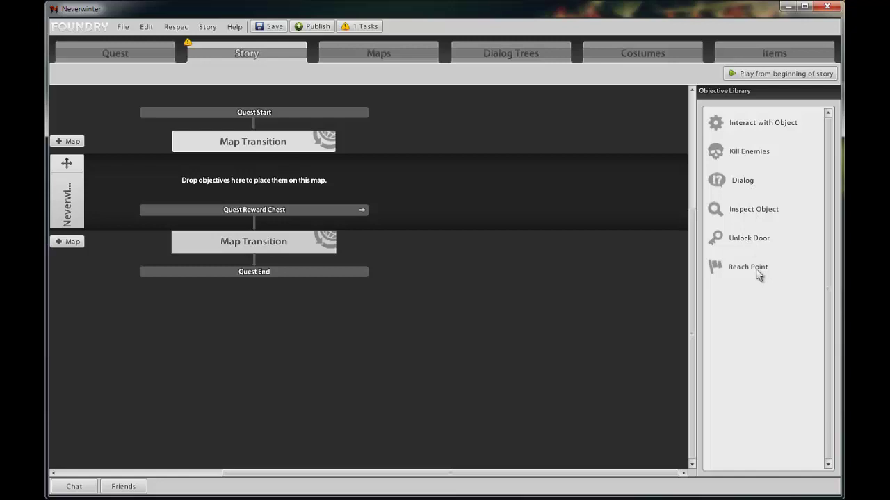
- Highlight the 'talk to street Urchin' note step, then place a Dialog objective on the map
{"action": "left_click", "coordinate": [104, 48]}
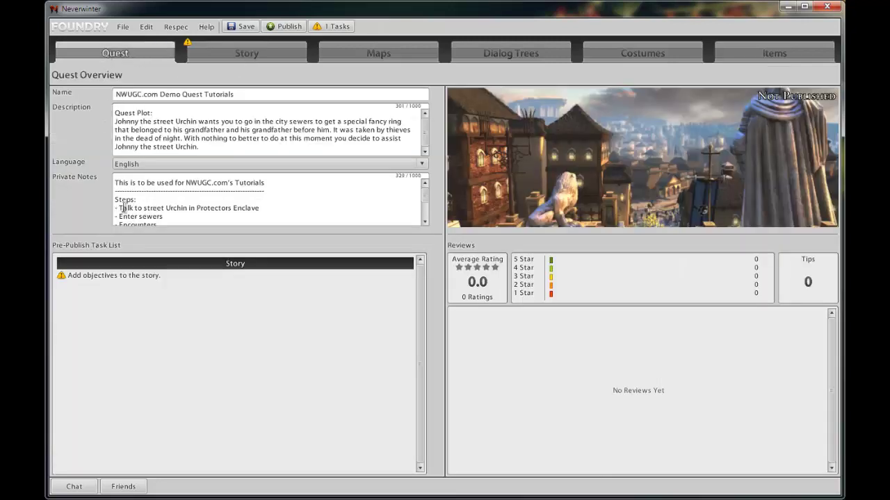
{"action": "left_click_drag", "start_coordinate": [120, 208], "coordinate": [260, 211]}
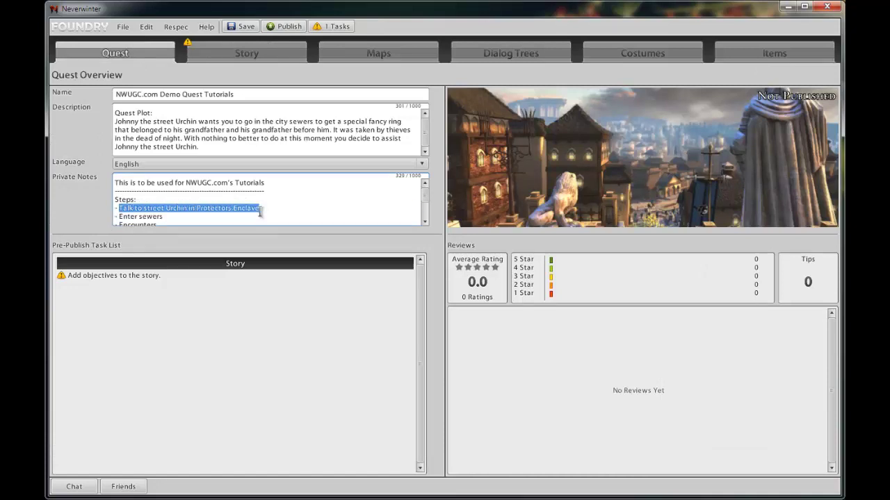
{"action": "left_click", "coordinate": [278, 50]}
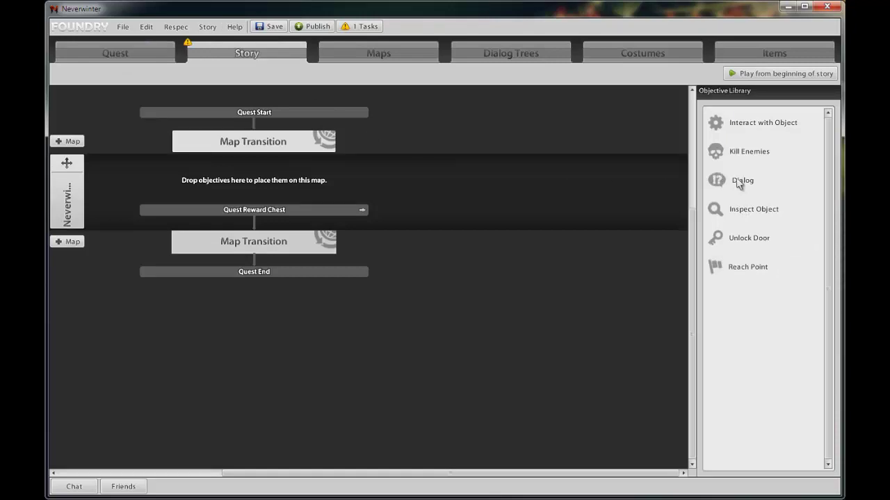
{"action": "left_click_drag", "start_coordinate": [737, 182], "coordinate": [258, 183]}
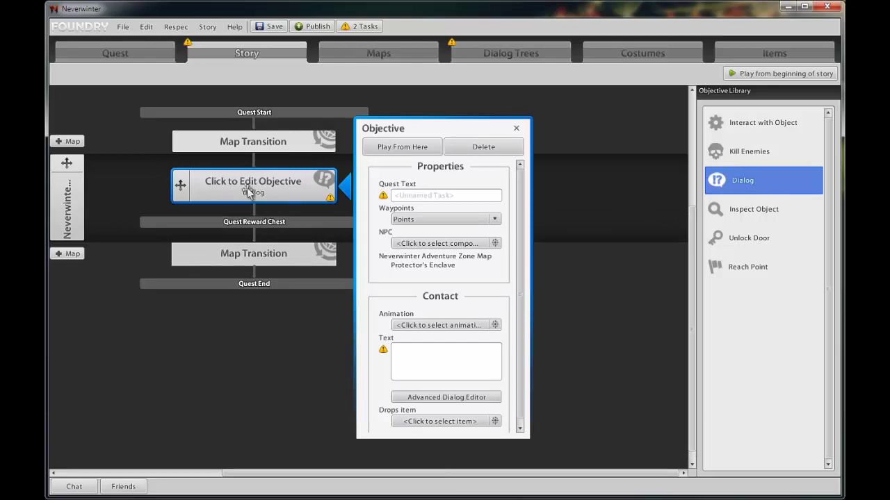
{"action": "left_click", "coordinate": [439, 195]}
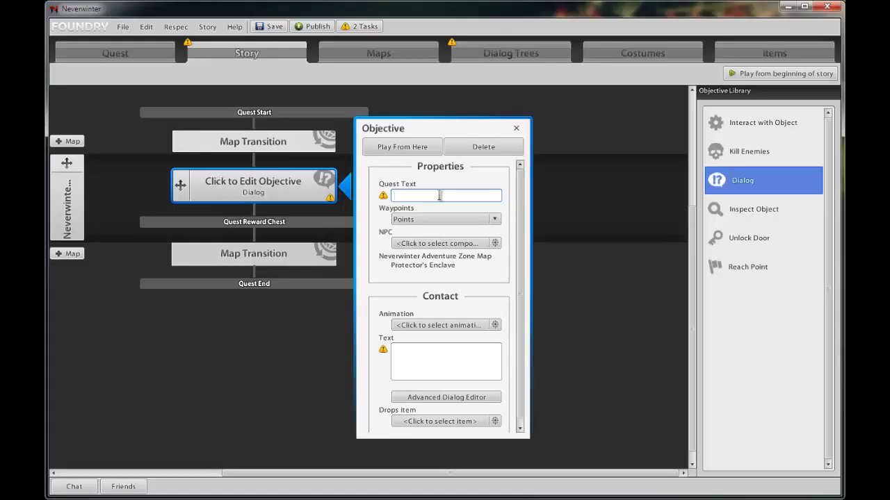
- Enter quest text 'Speak with Johnny the street Urchin.' and keep waypoints set to Points
{"action": "type", "text": "Speak with Juhnny the Sl"}
{"action": "key", "text": "BackSpace"}
{"action": "key", "text": "BackSpace"}
{"action": "type", "text": "s"}
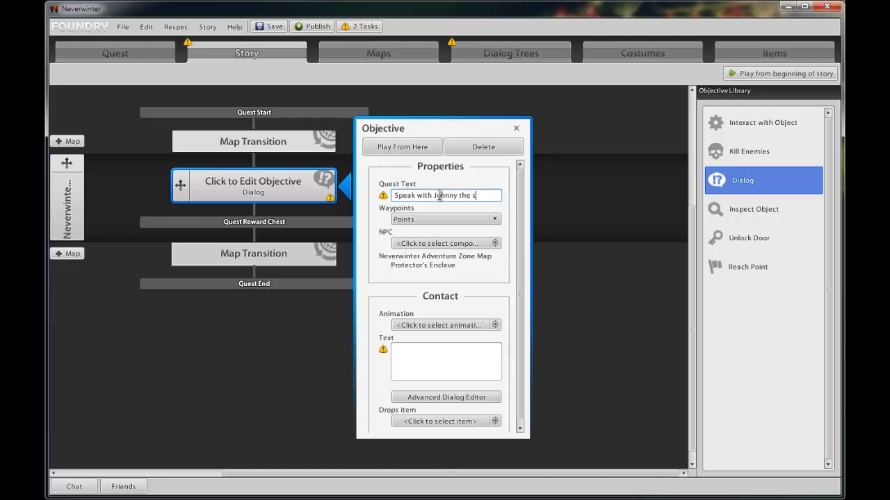
{"action": "type", "text": "treet Urchin"}
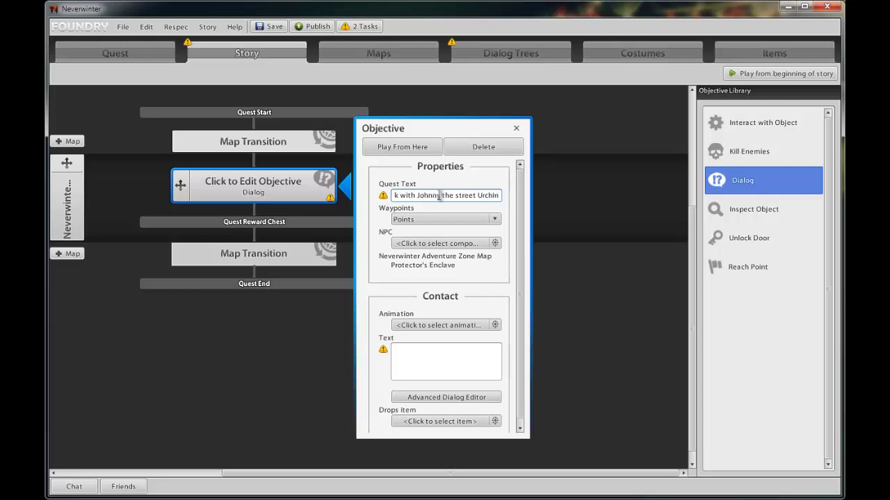
{"action": "type", "text": "."}
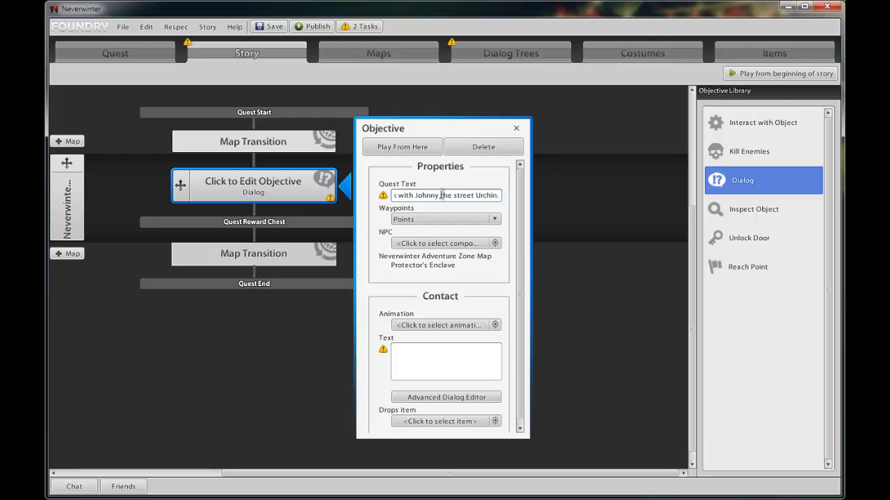
{"action": "left_click", "coordinate": [495, 219]}
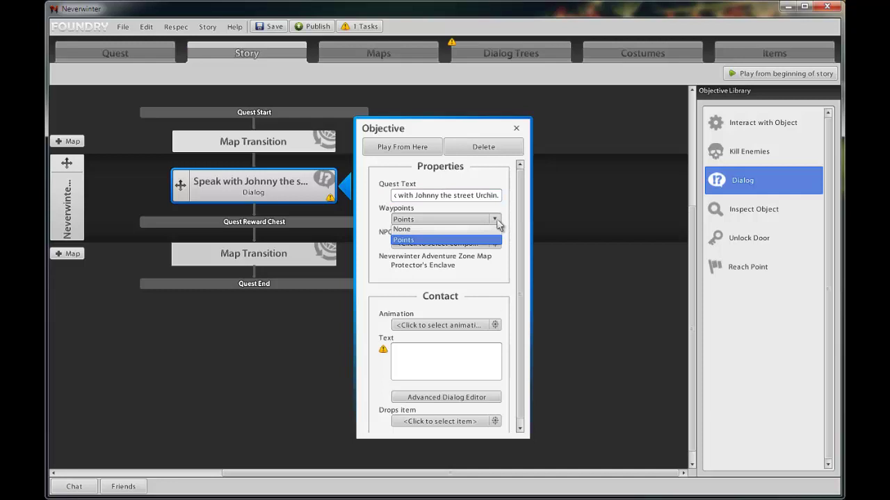
{"action": "left_click", "coordinate": [508, 236]}
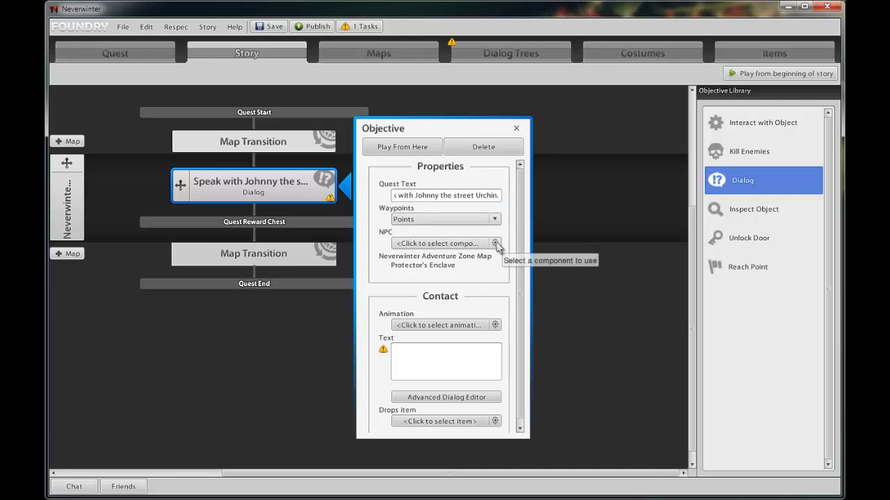
- Assign Young Street Urchin (#6) from Protector's Enclave as the objective's NPC
{"action": "left_click", "coordinate": [495, 243]}
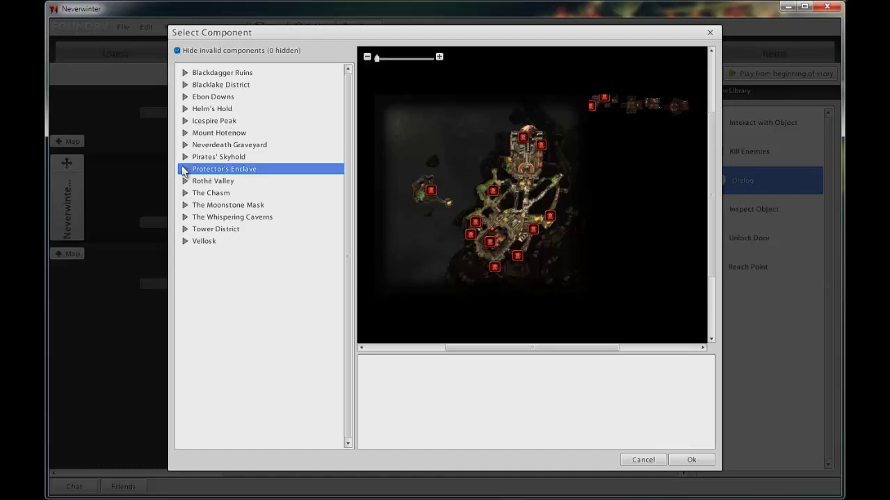
{"action": "left_click", "coordinate": [185, 170]}
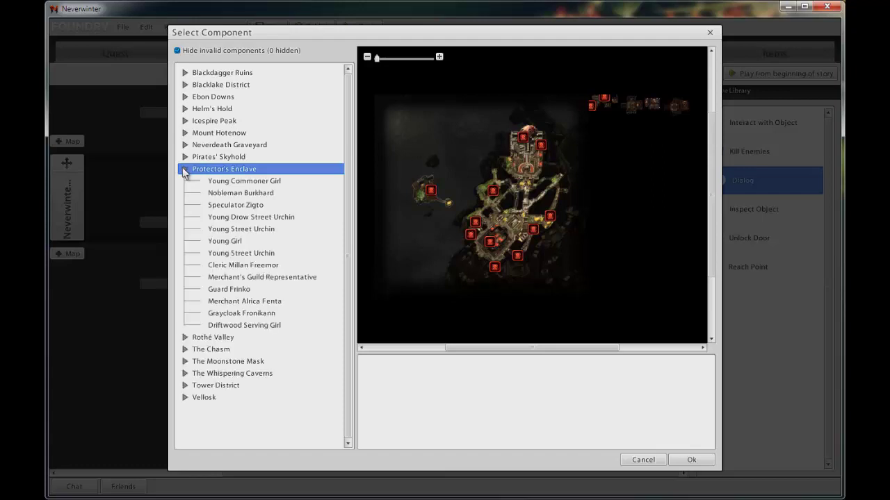
{"action": "left_click", "coordinate": [248, 230]}
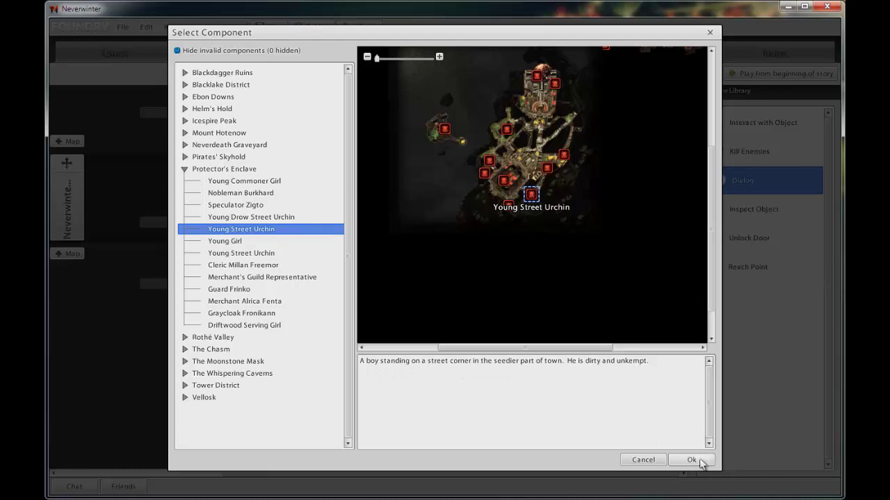
{"action": "left_click", "coordinate": [691, 460]}
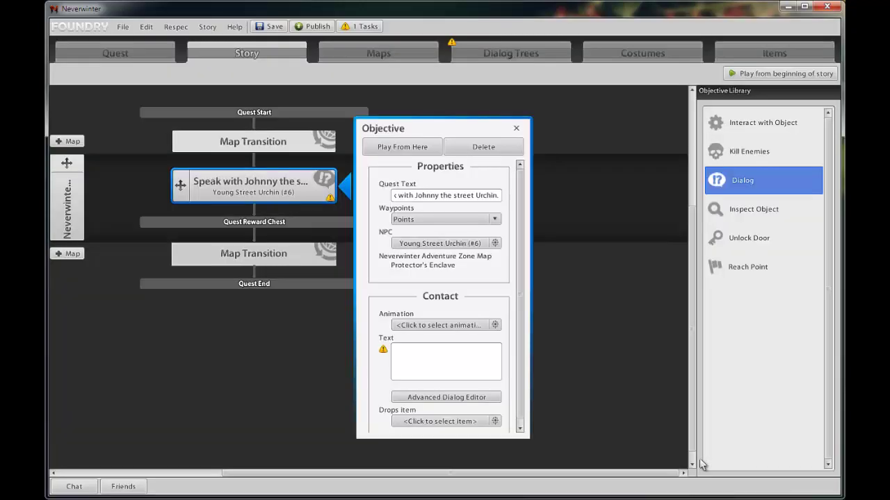
- Filter the animation list and choose 'Greeting, friendly' as the contact animation
{"action": "left_click", "coordinate": [495, 325]}
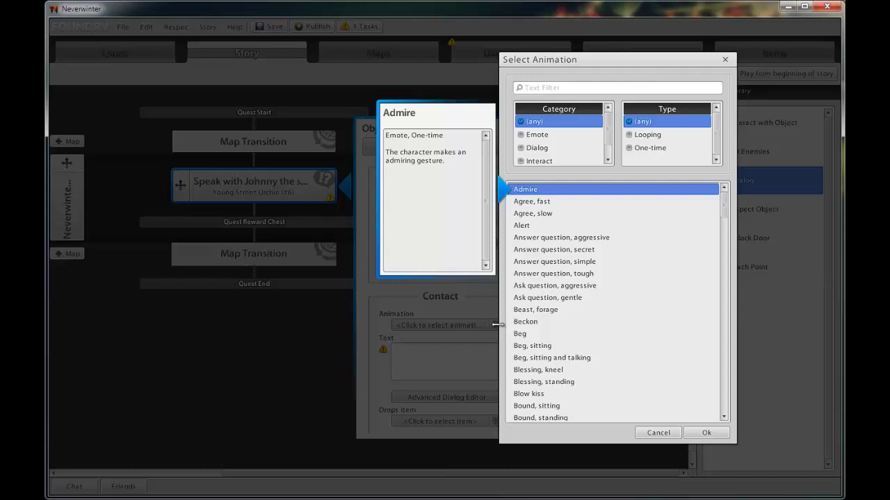
{"action": "left_click", "coordinate": [532, 148]}
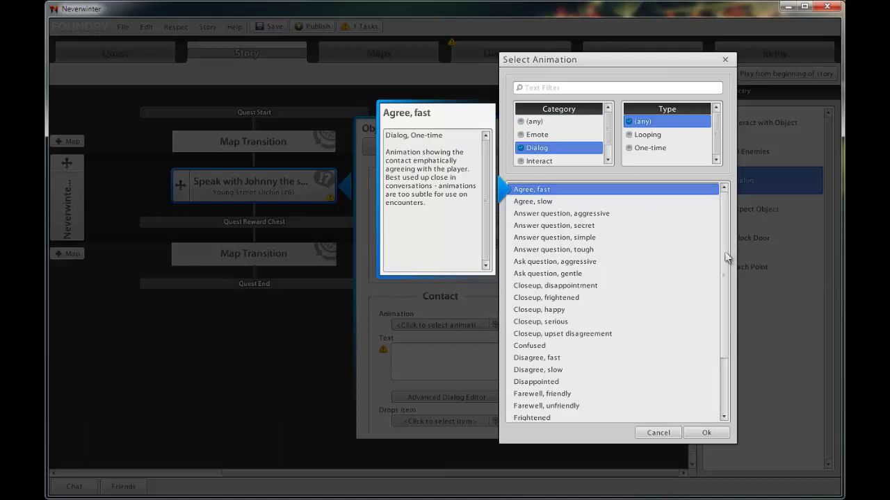
{"action": "left_click", "coordinate": [649, 135]}
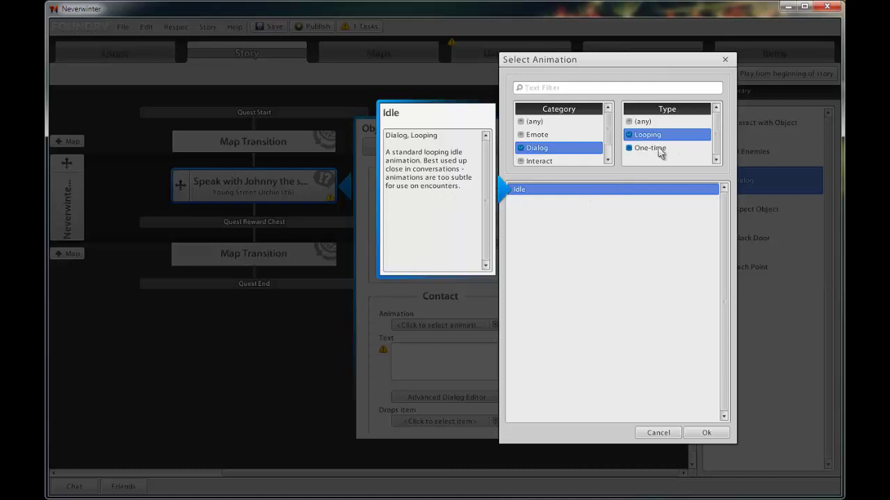
{"action": "left_click", "coordinate": [658, 149]}
{"action": "left_click", "coordinate": [653, 135]}
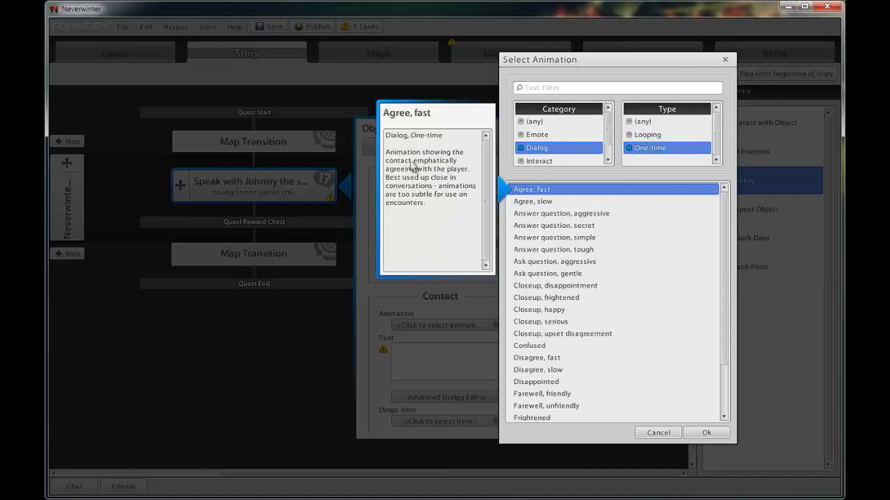
{"action": "scroll", "coordinate": [549, 372], "scroll_direction": "down", "scroll_amount": 3}
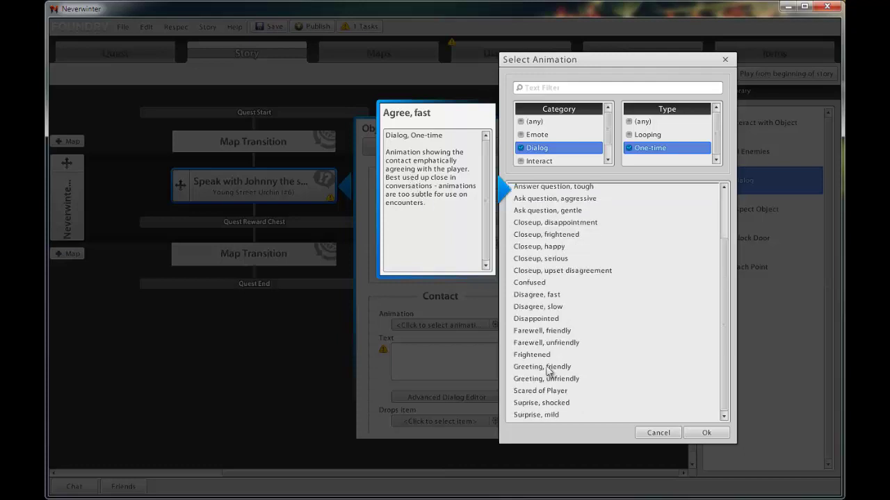
{"action": "left_click", "coordinate": [549, 367]}
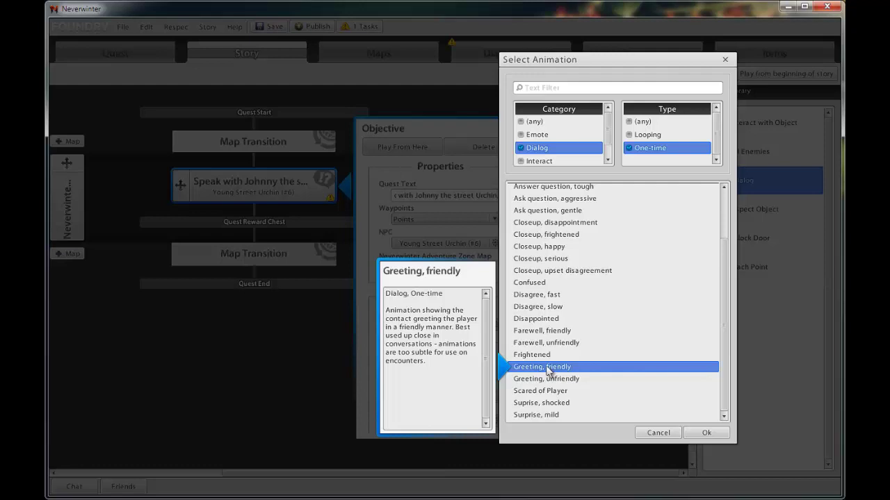
{"action": "left_click", "coordinate": [706, 433]}
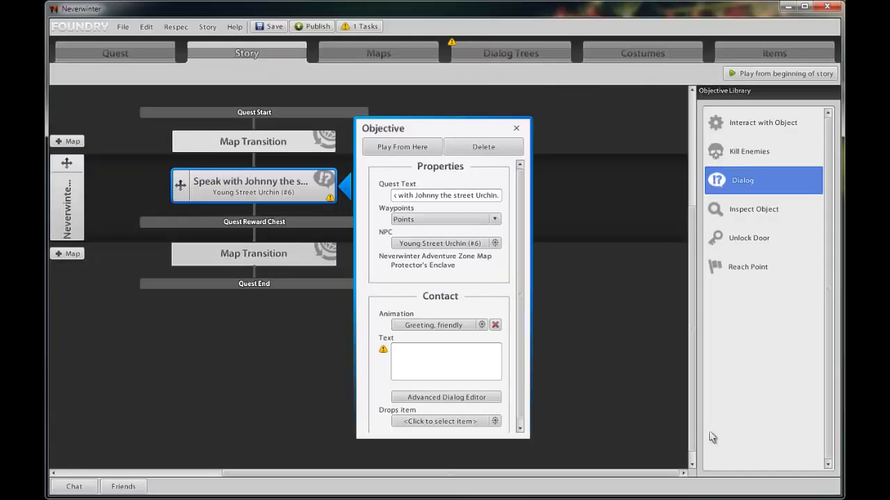
- Fill contact text with a Mission Info heading, an OOC fidgeting note, and 'Could you help me friend?'
{"action": "left_click", "coordinate": [440, 357]}
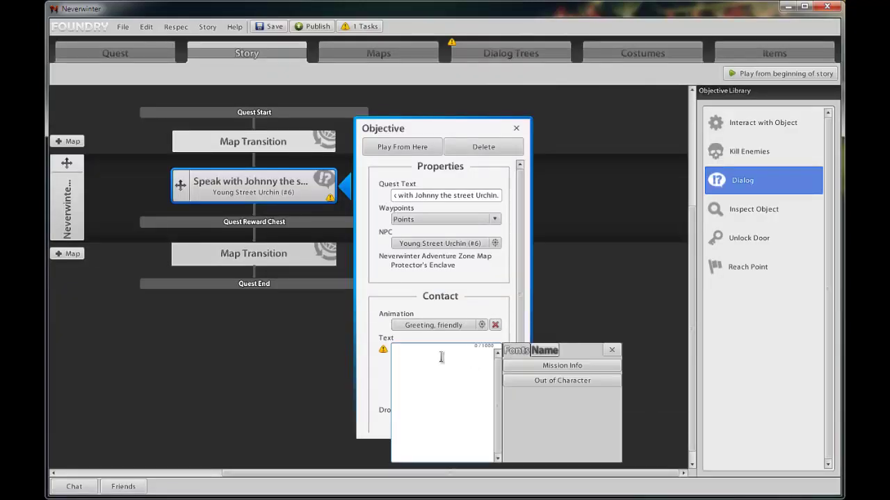
{"action": "left_click", "coordinate": [559, 366]}
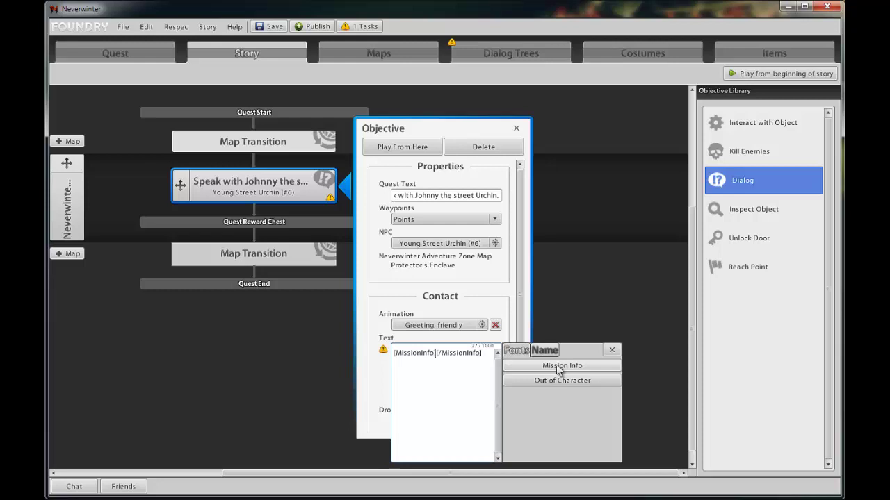
{"action": "type", "text": "Talking to Johnny the street Urchin"}
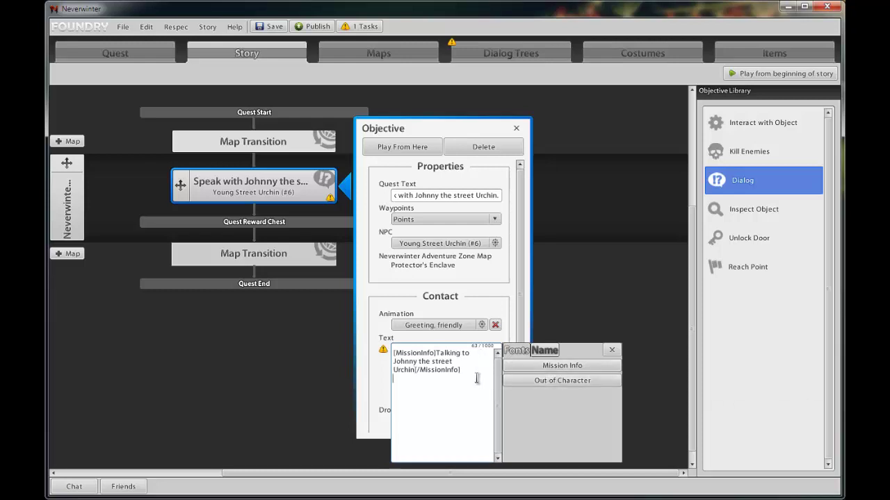
{"action": "left_click", "coordinate": [556, 380]}
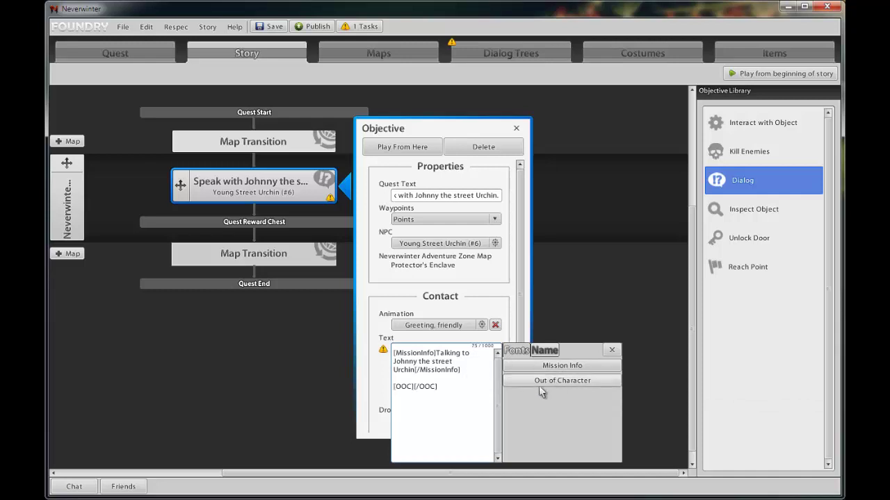
{"action": "type", "text": "Johnny the street Urchin figits nervously as he speaks."}
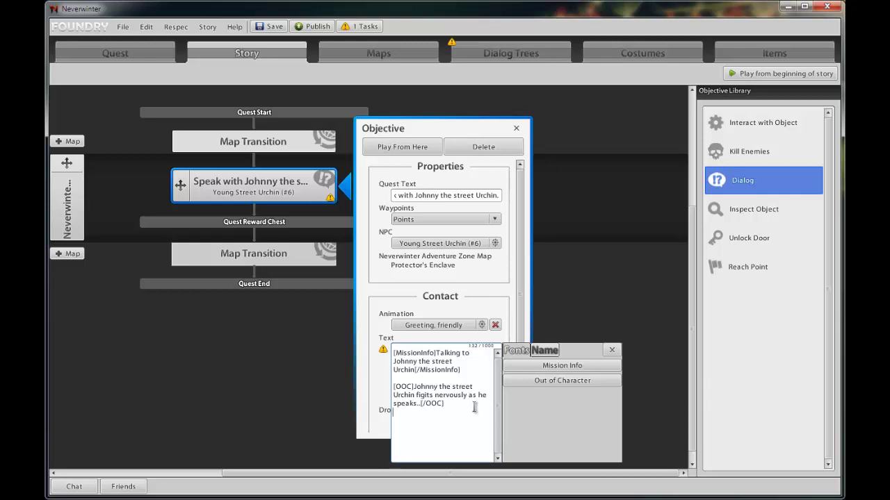
{"action": "type", "text": "Could you help me friend?"}
- Close the contact text editor, save the project, and reselect the Speak with Johnny objective
{"action": "left_click", "coordinate": [610, 350]}
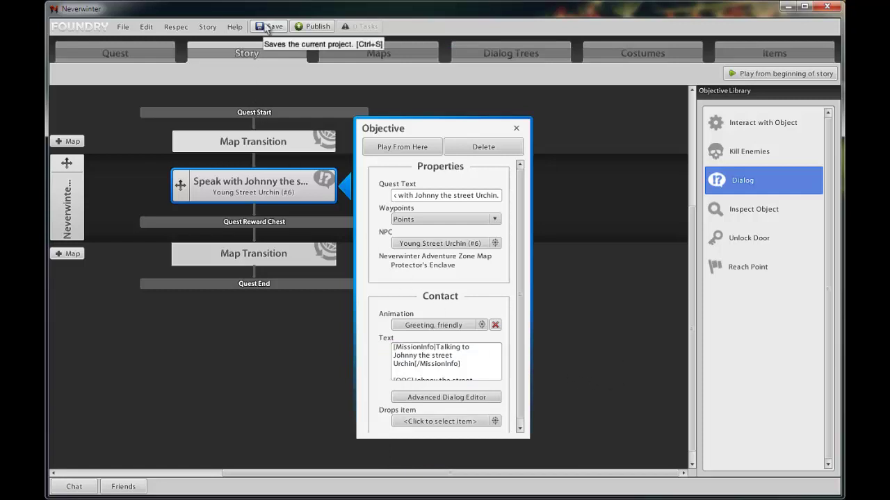
{"action": "left_click", "coordinate": [267, 27]}
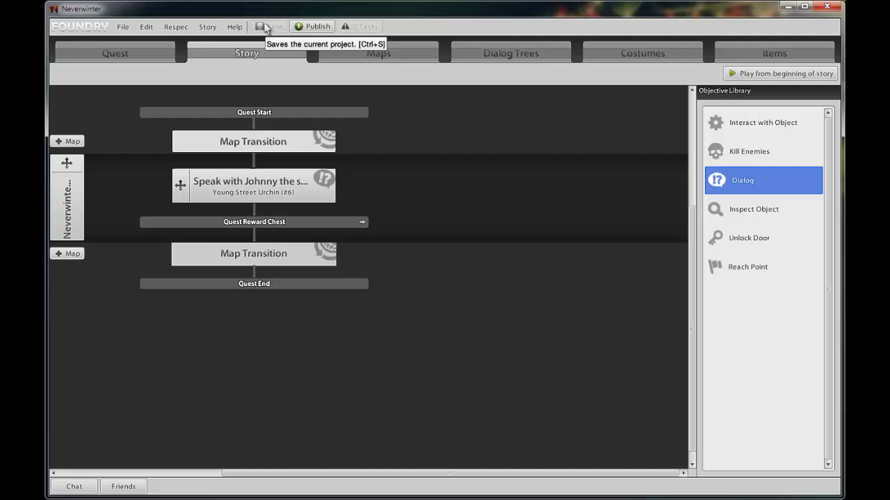
{"action": "left_click", "coordinate": [303, 191]}
{"action": "scroll", "coordinate": [520, 393], "scroll_direction": "down", "scroll_amount": 1}
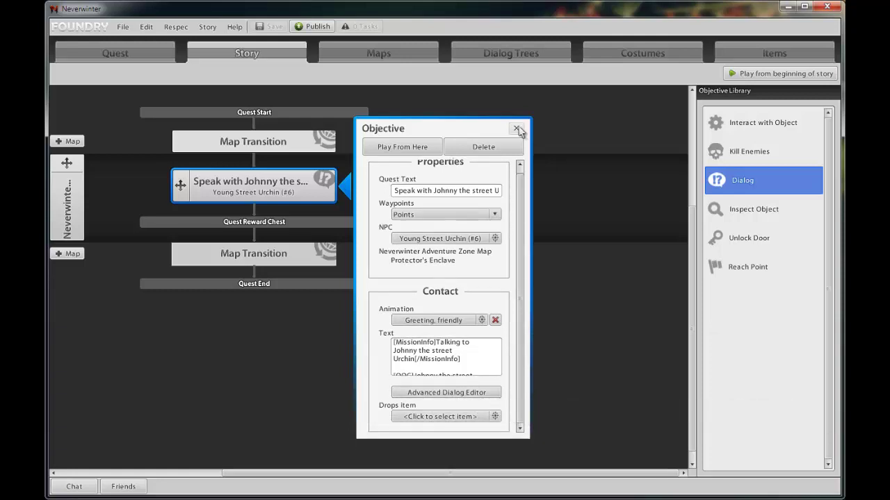
- Open the Advanced Dialog Editor to show Johnny's dialog tree
{"action": "left_click", "coordinate": [429, 393]}
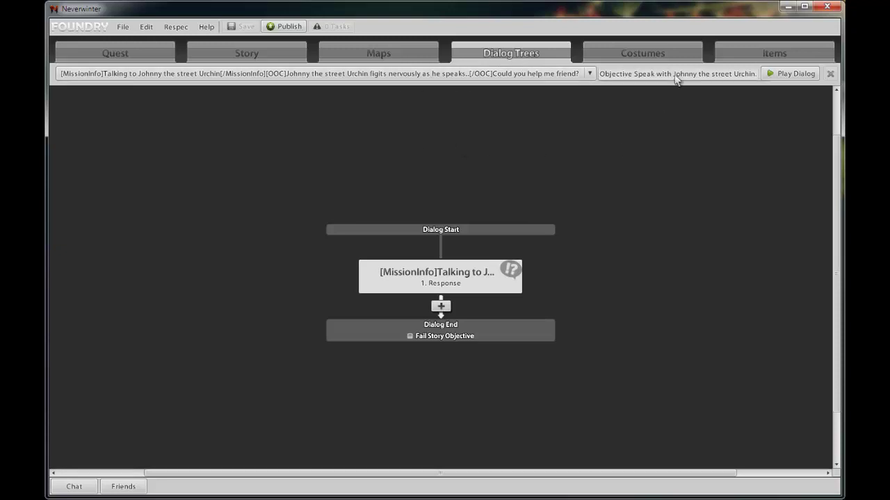
{"action": "left_click", "coordinate": [790, 74]}
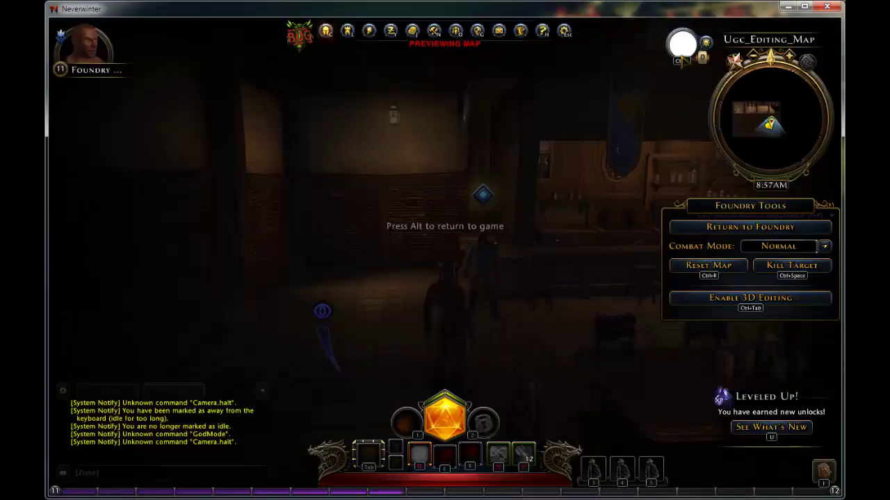
{"action": "key", "text": "alt"}
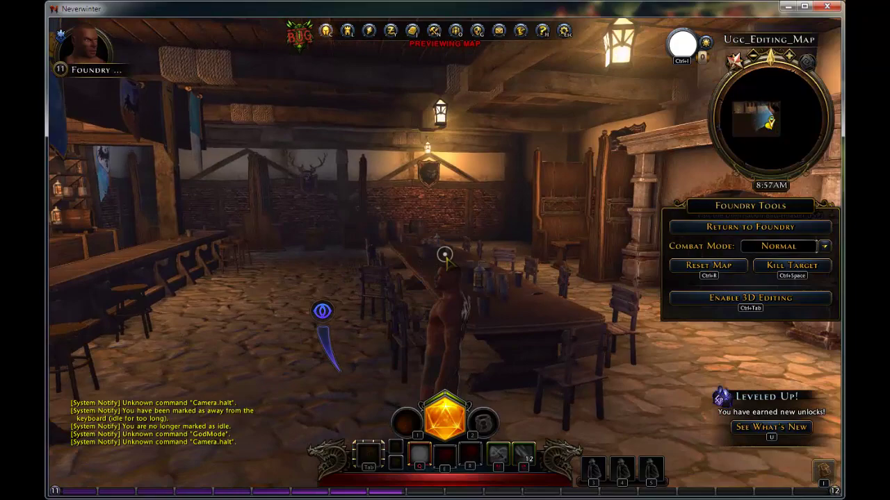
{"action": "key", "text": "w"}
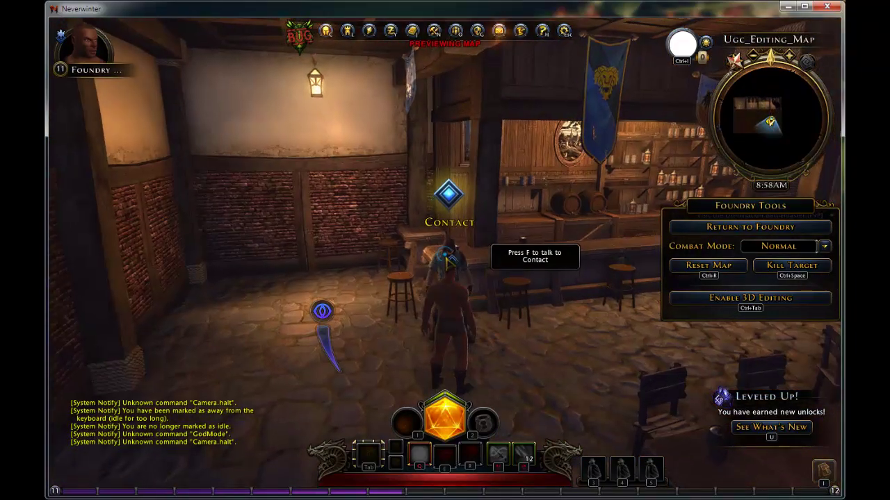
{"action": "key", "text": "f"}
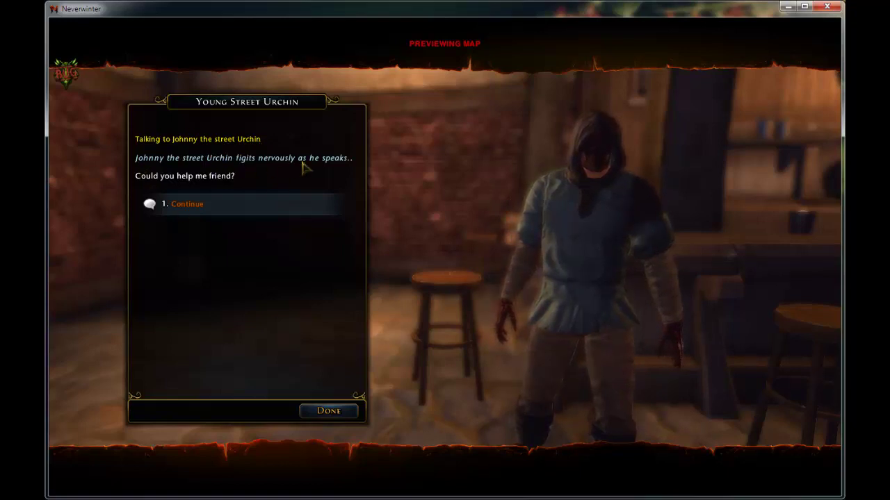
{"action": "left_click", "coordinate": [185, 209]}
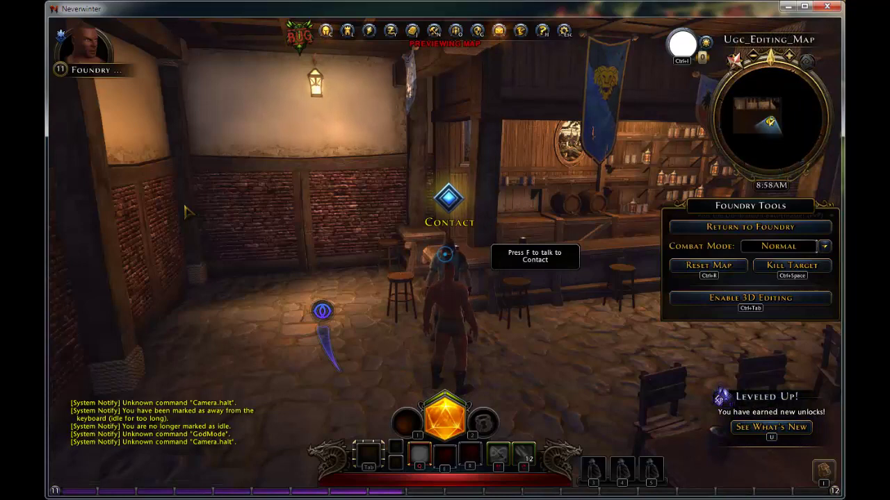
{"action": "key", "text": "alt"}
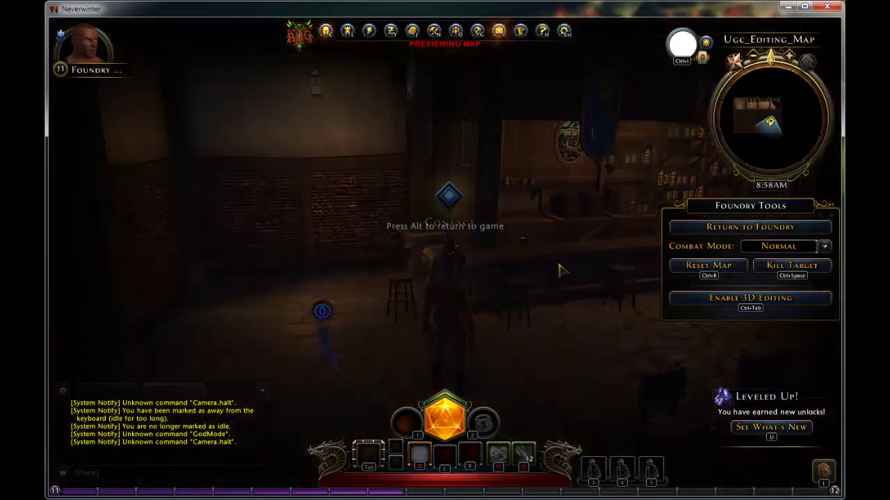
{"action": "left_click", "coordinate": [730, 228]}
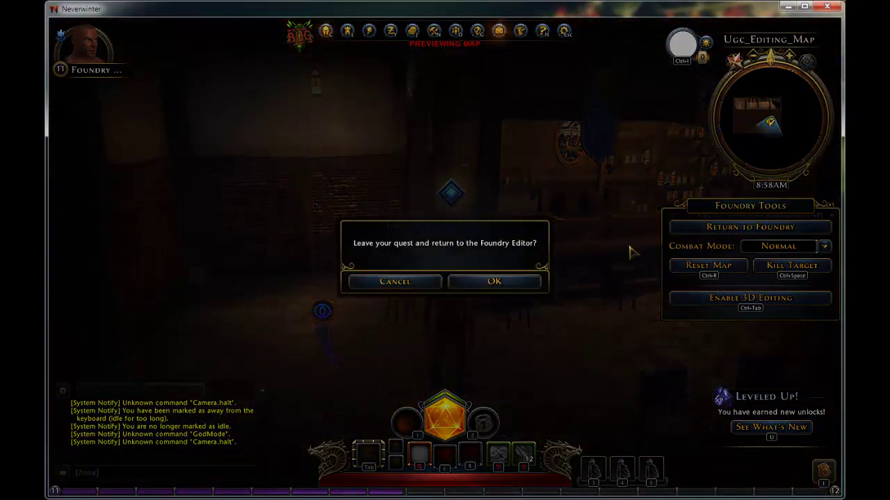
{"action": "left_click", "coordinate": [486, 282]}
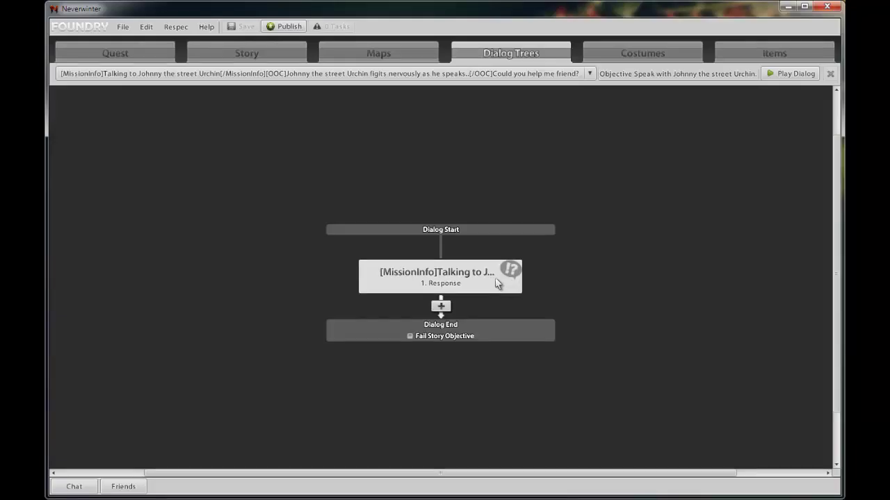
- Review the greeting prompt and set the first response to 'What seems to be the problem?'
{"action": "left_click", "coordinate": [439, 281]}
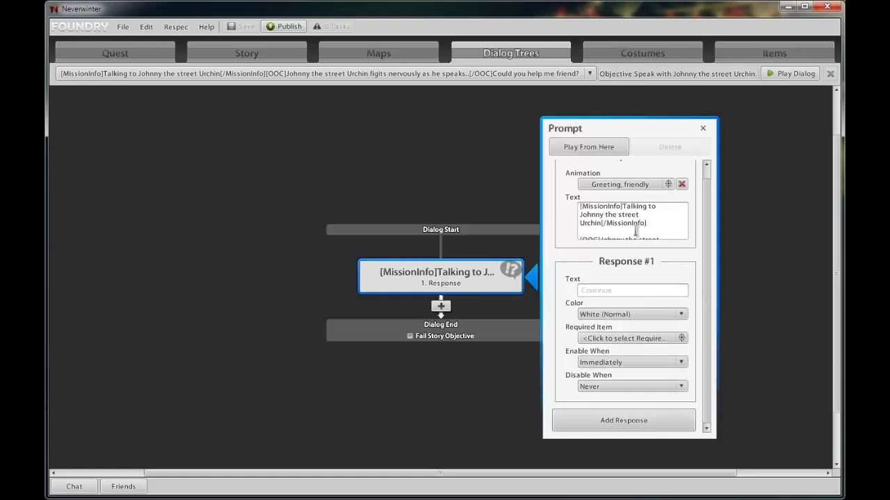
{"action": "scroll", "coordinate": [639, 231], "scroll_direction": "down", "scroll_amount": 1}
{"action": "left_click", "coordinate": [680, 219]}
{"action": "left_click", "coordinate": [635, 281]}
{"action": "left_click", "coordinate": [614, 290]}
{"action": "type", "text": "W"}
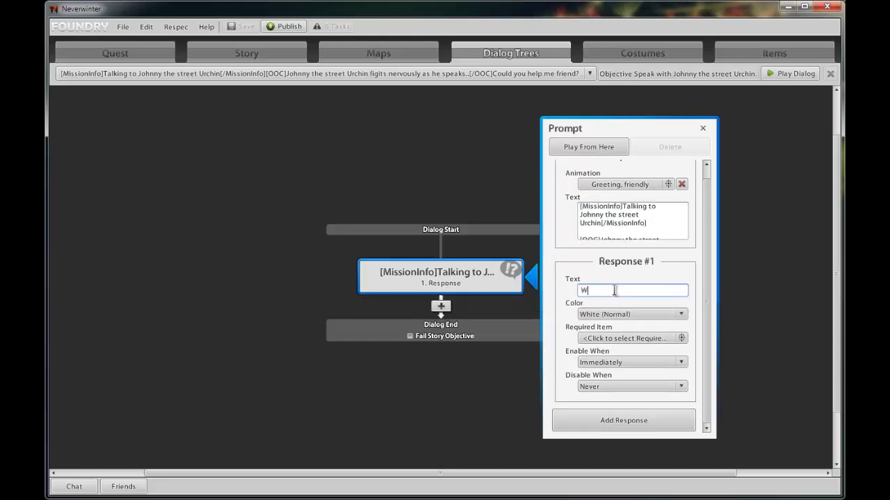
{"action": "type", "text": "hat seems to be the problem"}
{"action": "type", "text": "?"}
- Keep the response colour White (Normal) and leave its requirement empty
{"action": "left_click", "coordinate": [680, 316]}
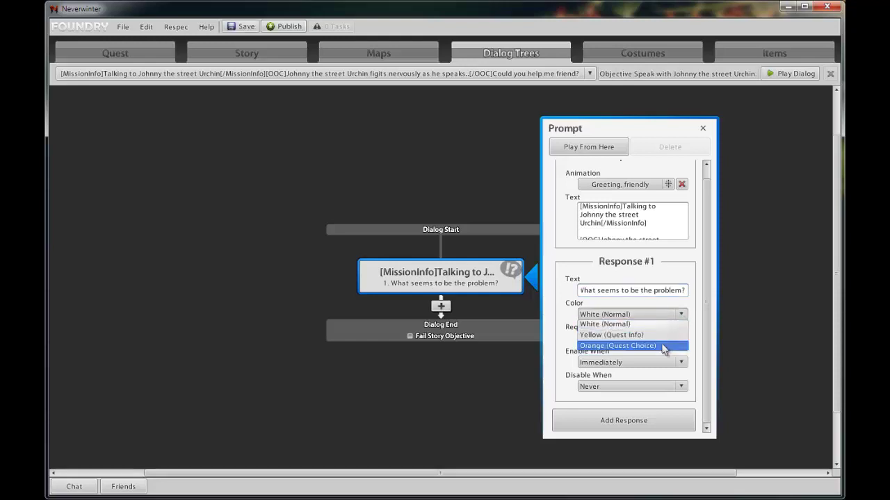
{"action": "left_click", "coordinate": [707, 293]}
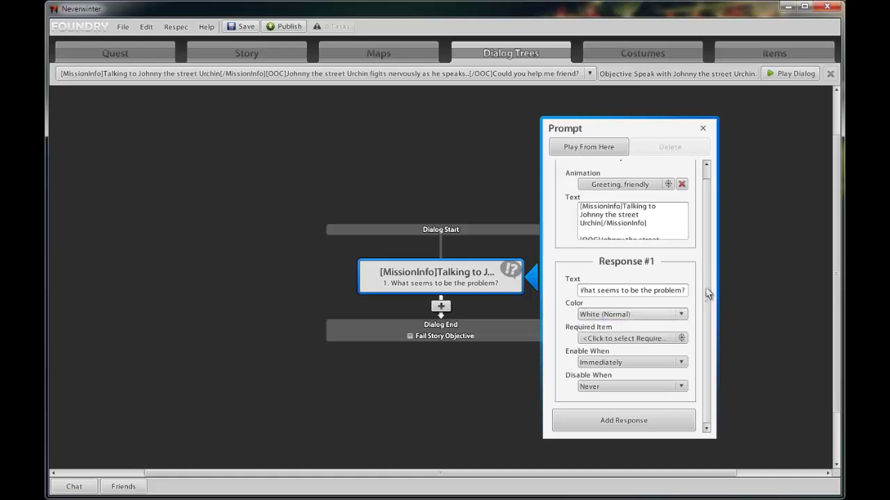
{"action": "left_click", "coordinate": [681, 339]}
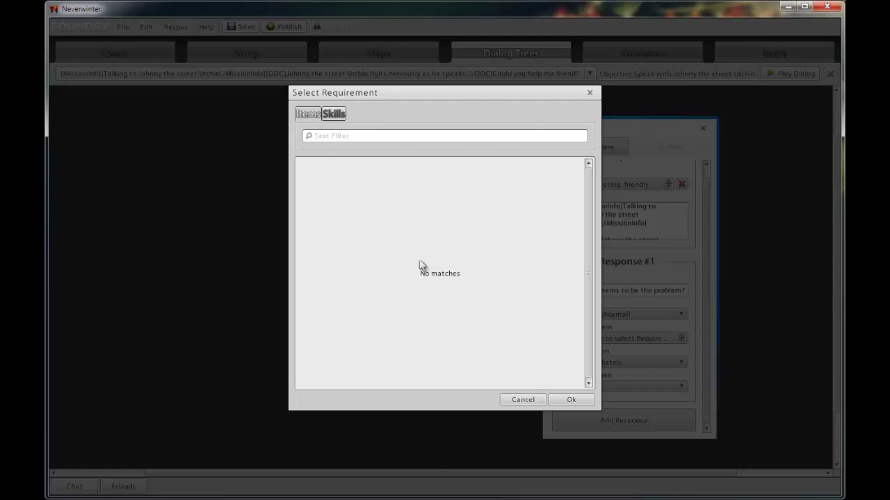
{"action": "left_click", "coordinate": [337, 114]}
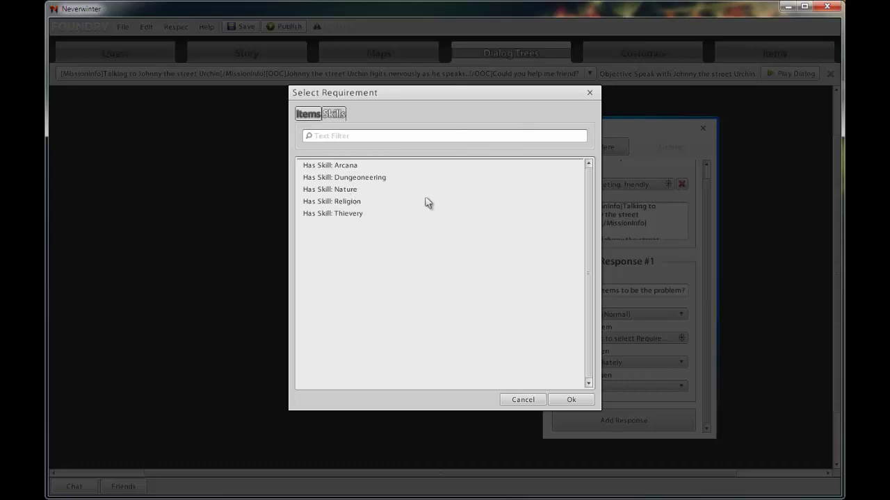
{"action": "left_click", "coordinate": [307, 114]}
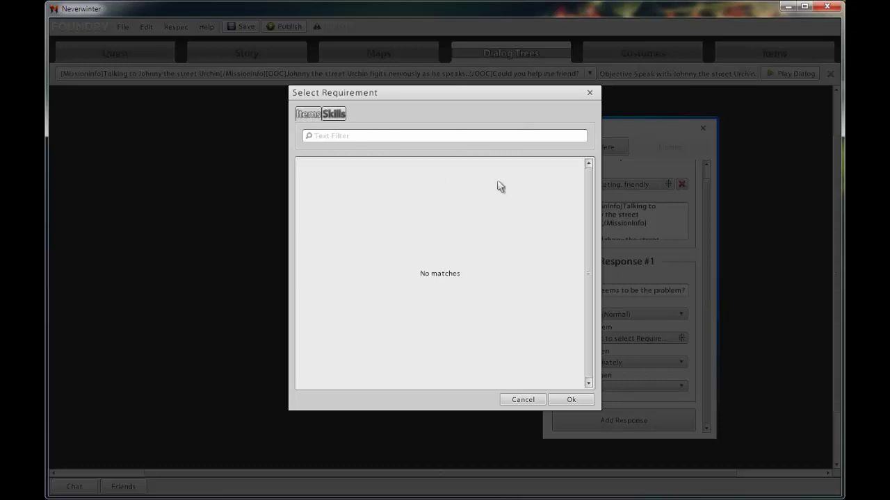
{"action": "left_click", "coordinate": [522, 400]}
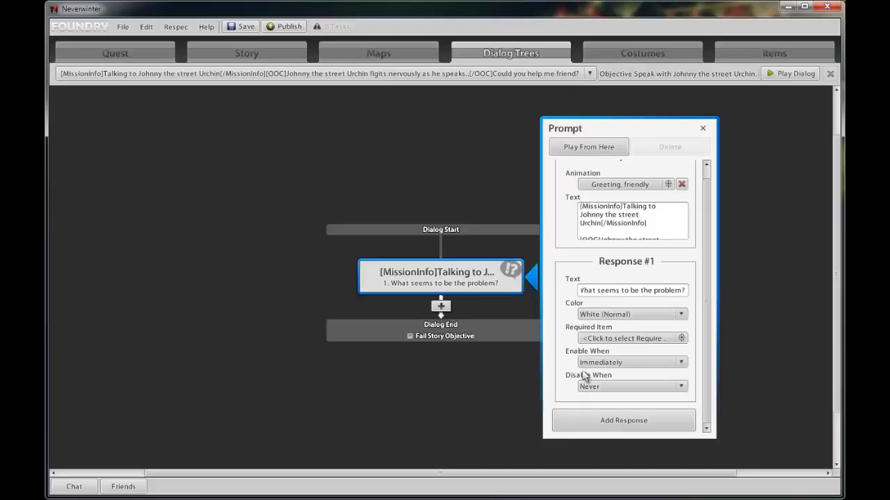
- Keep the first response enabled Immediately and disabled Never, then close the prompt panel
{"action": "left_click", "coordinate": [617, 363]}
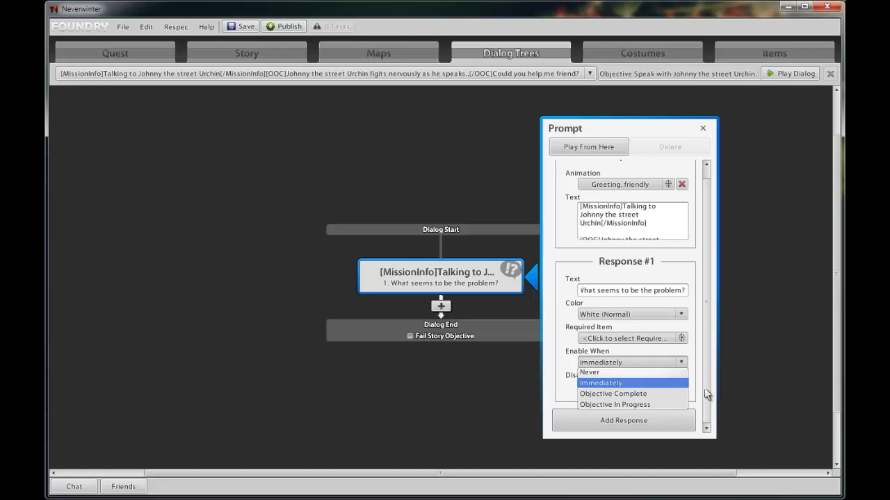
{"action": "left_click", "coordinate": [681, 362]}
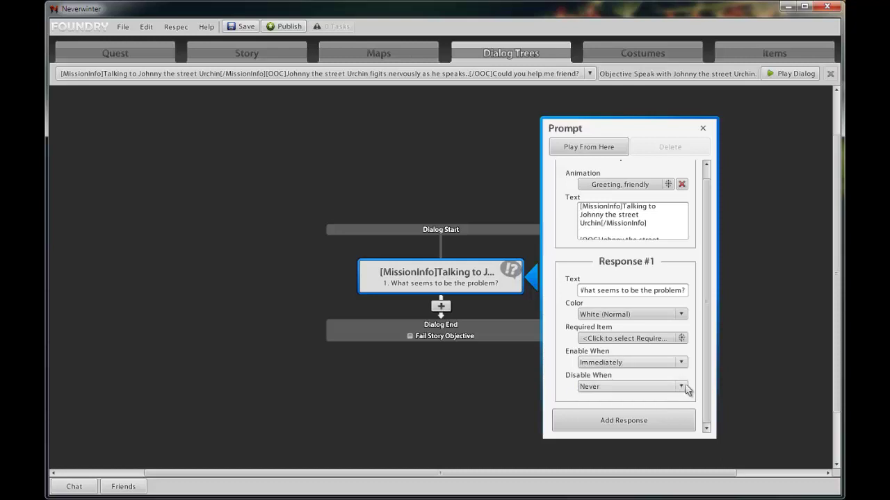
{"action": "left_click", "coordinate": [681, 387]}
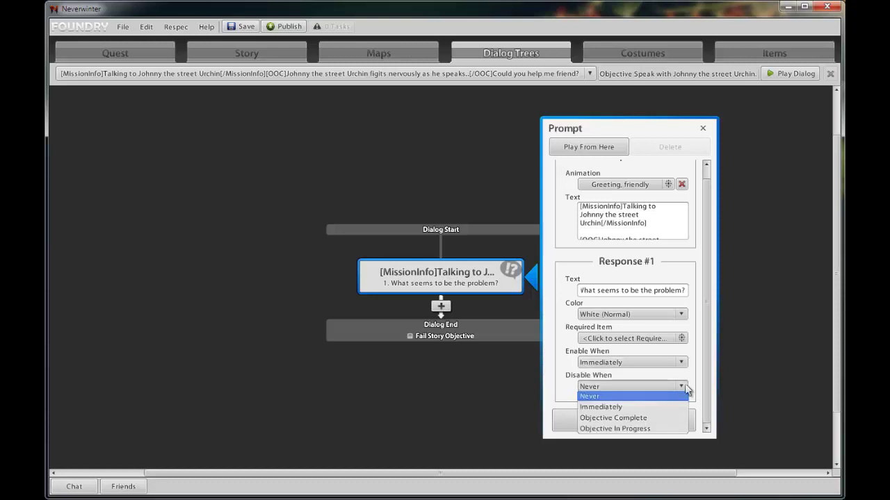
{"action": "left_click", "coordinate": [685, 384]}
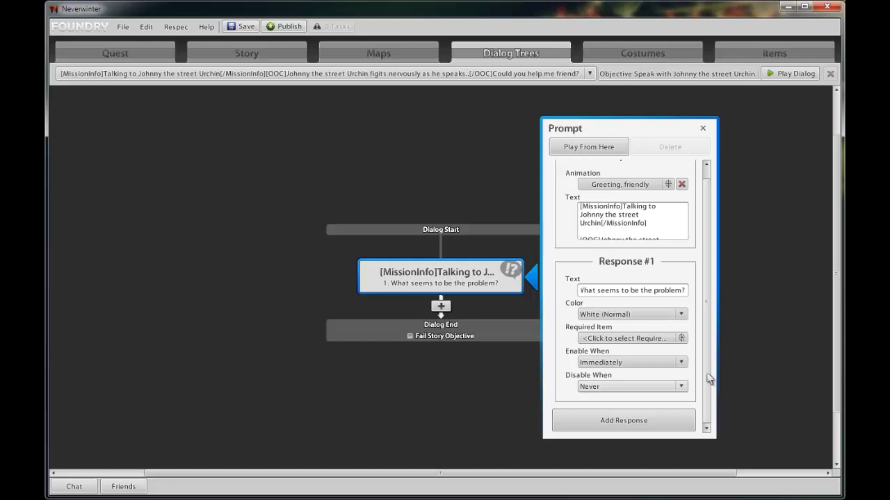
{"action": "left_click", "coordinate": [703, 129]}
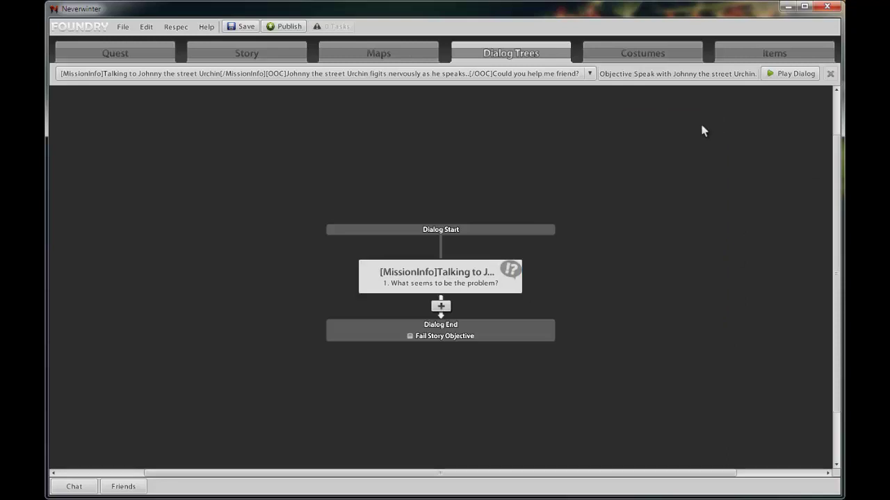
- Add a new Johnny prompt after the first response using the 'Answer question, secret' animation
{"action": "left_click", "coordinate": [441, 306]}
{"action": "left_click", "coordinate": [439, 339]}
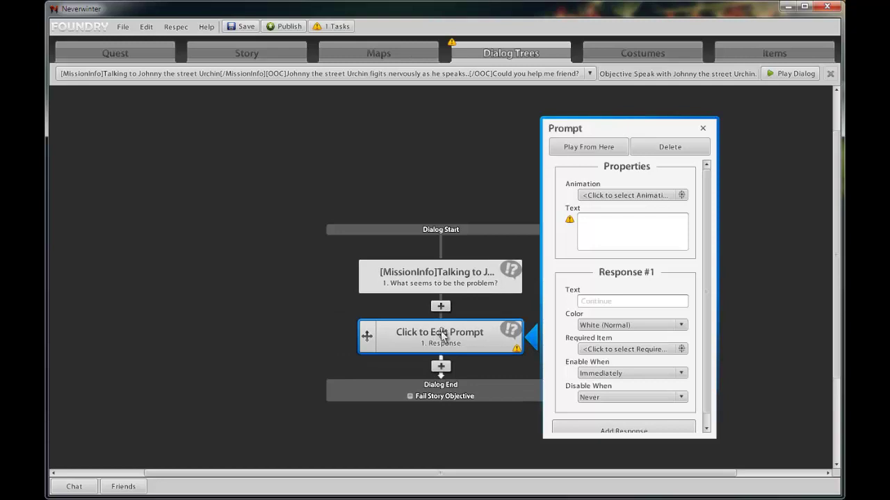
{"action": "left_click", "coordinate": [682, 195]}
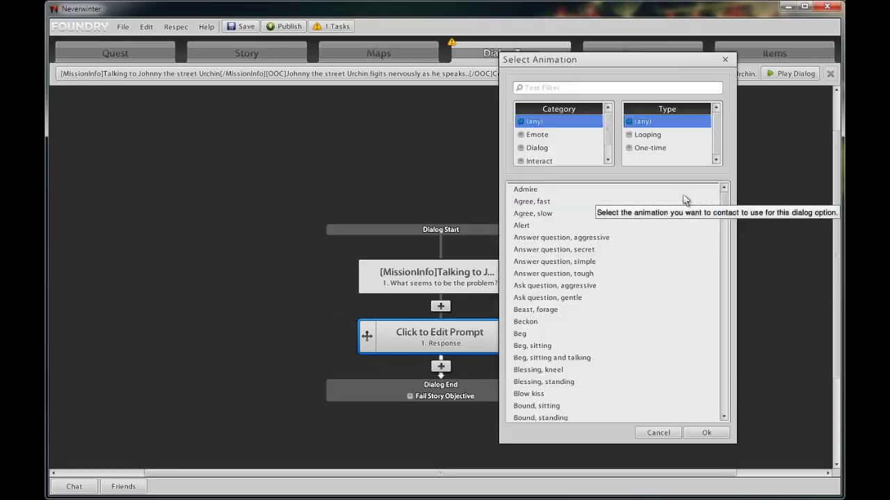
{"action": "left_click", "coordinate": [536, 148]}
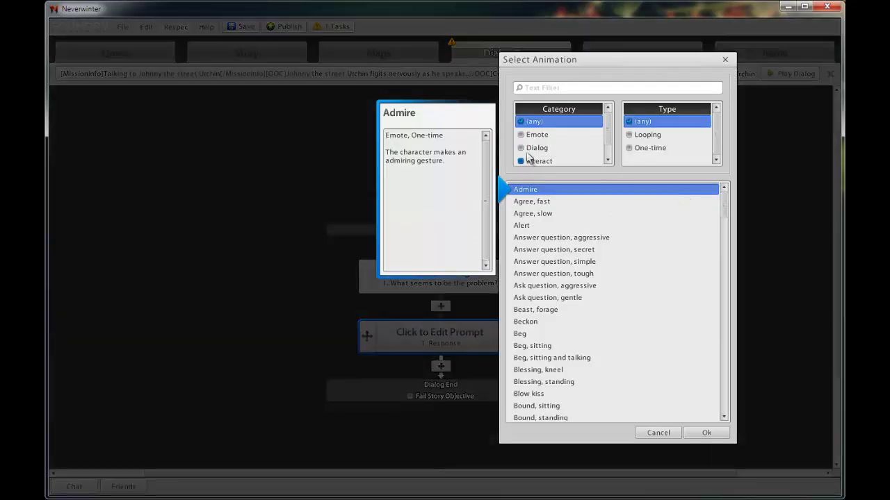
{"action": "left_click", "coordinate": [535, 135]}
{"action": "left_click", "coordinate": [576, 249]}
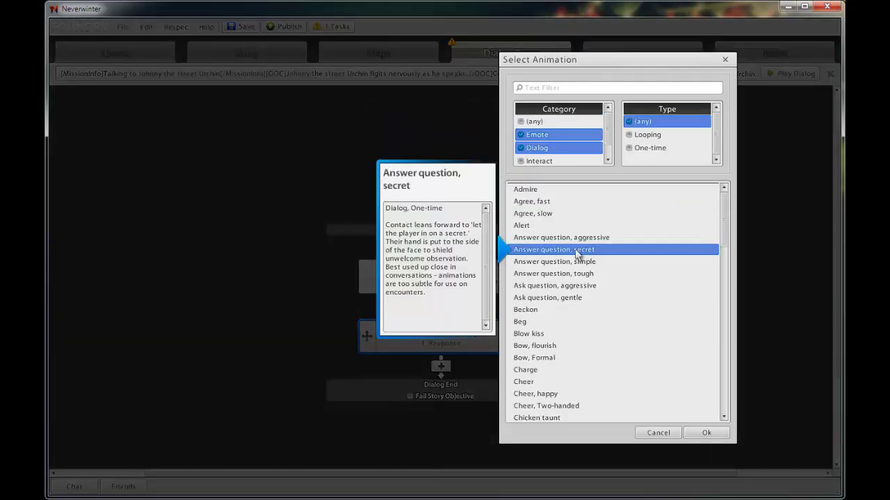
{"action": "left_click", "coordinate": [706, 432]}
- Enter the stolen family heirloom prompt text and the response 'Who stole it from you?'
{"action": "left_click", "coordinate": [636, 232]}
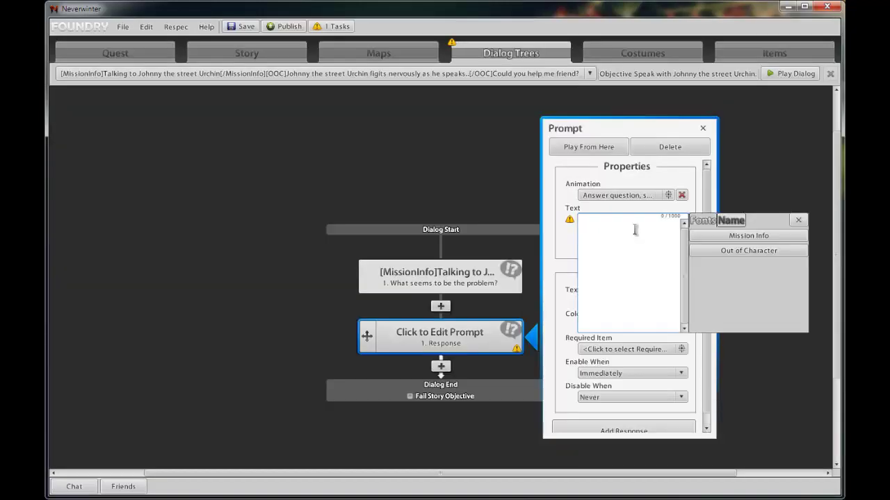
{"action": "type", "text": "I need someone to retrieve a family heirloom that was stolen from me"}
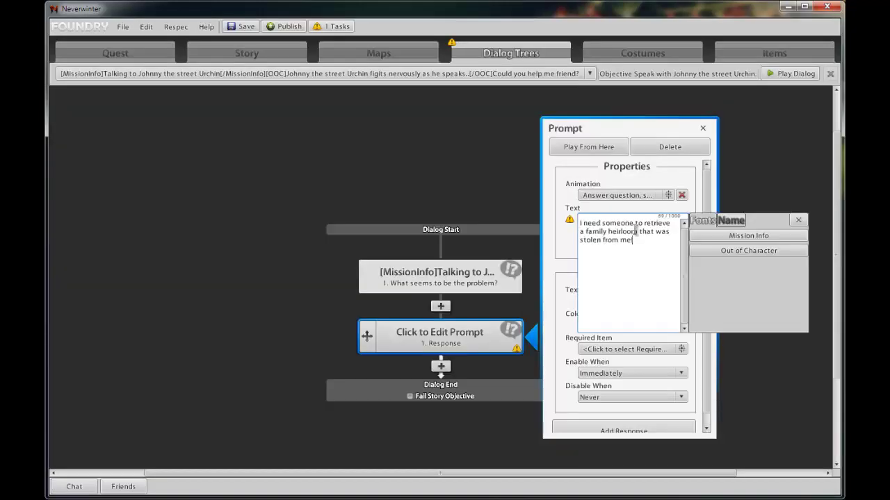
{"action": "type", "text": "!"}
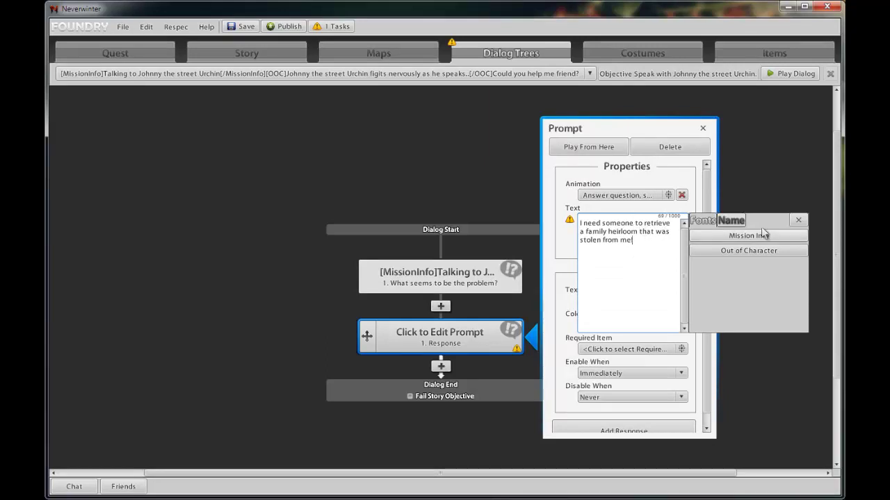
{"action": "left_click", "coordinate": [797, 221]}
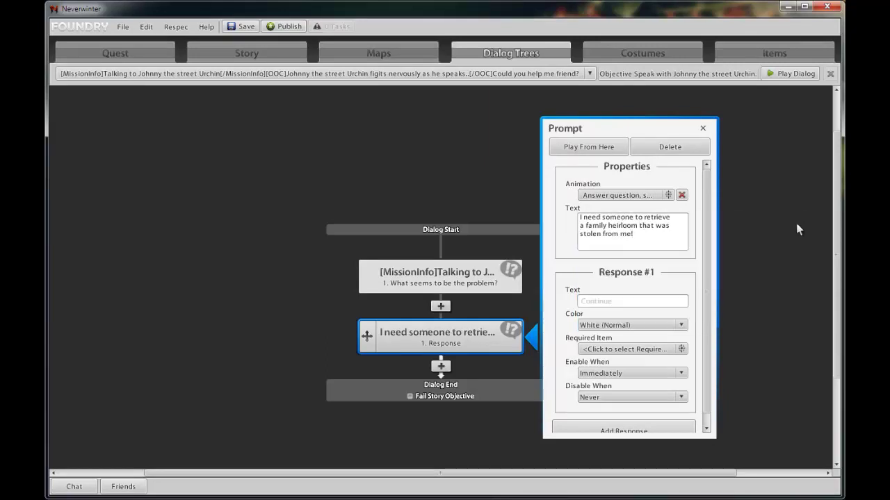
{"action": "left_click", "coordinate": [642, 301]}
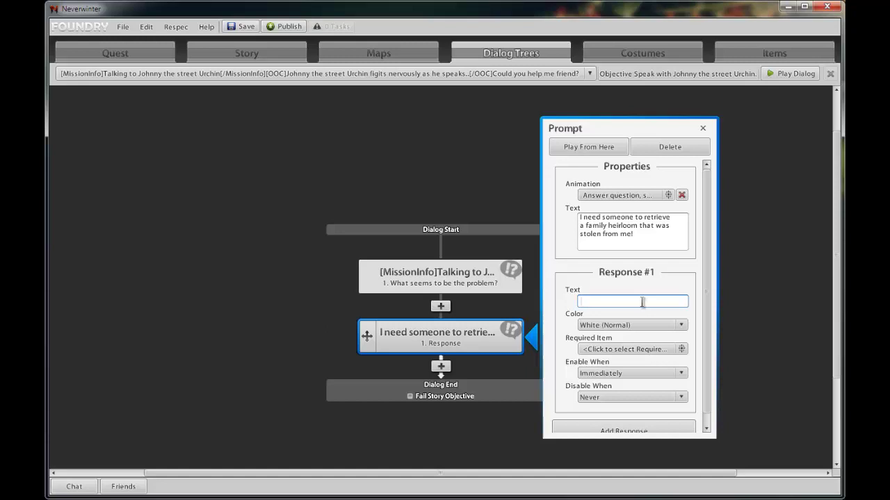
{"action": "type", "text": "Who stole it from you?"}
{"action": "left_click", "coordinate": [706, 428]}
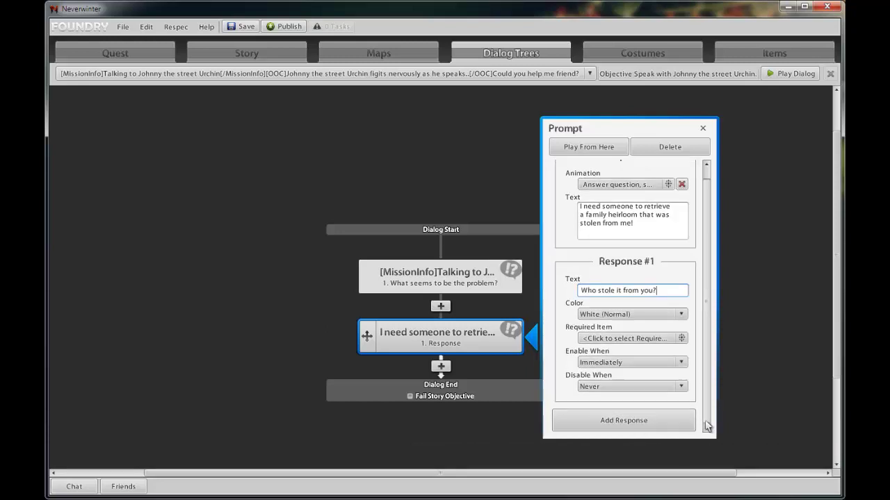
- Add a second response beginning 'You do not look like…' and close the prompt panel
{"action": "left_click", "coordinate": [645, 422]}
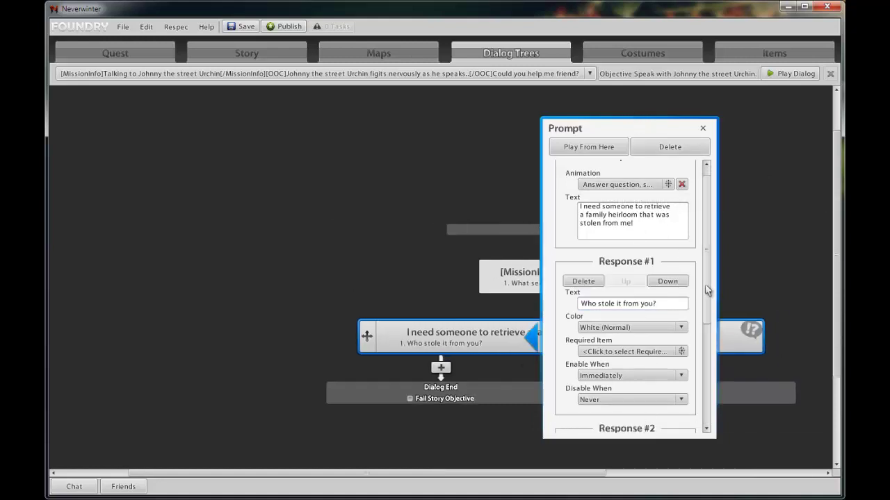
{"action": "left_click_drag", "start_coordinate": [705, 291], "coordinate": [706, 372]}
{"action": "left_click", "coordinate": [622, 319]}
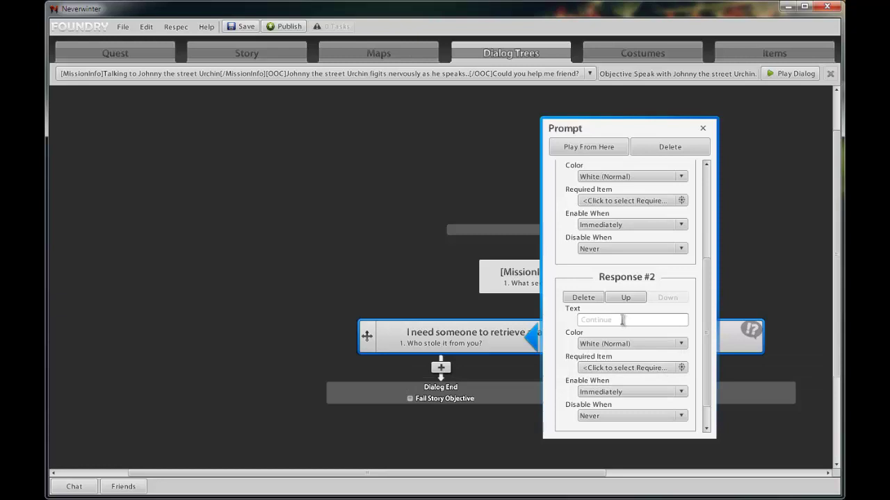
{"action": "type", "text": "You do not look like"}
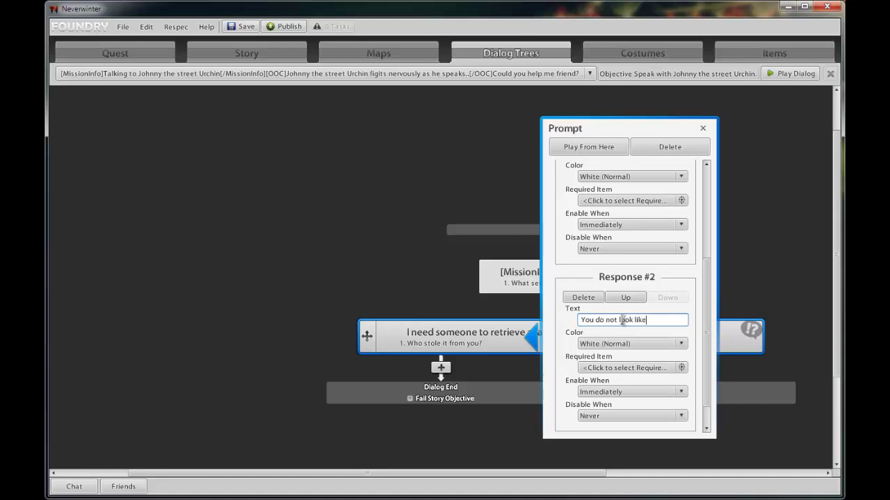
{"action": "key", "text": "ctrl+v"}
{"action": "left_click", "coordinate": [703, 130]}
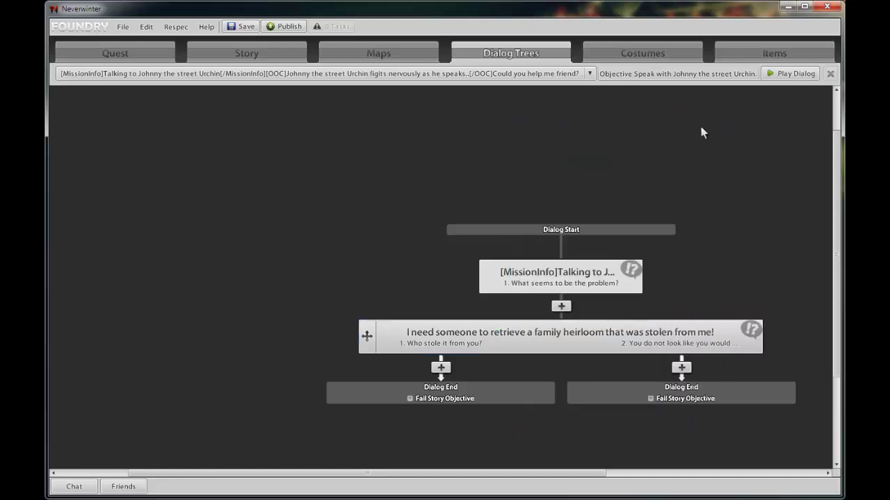
- Add a follow-up prompt under the first reply with the Frightened animation
{"action": "left_click", "coordinate": [440, 368]}
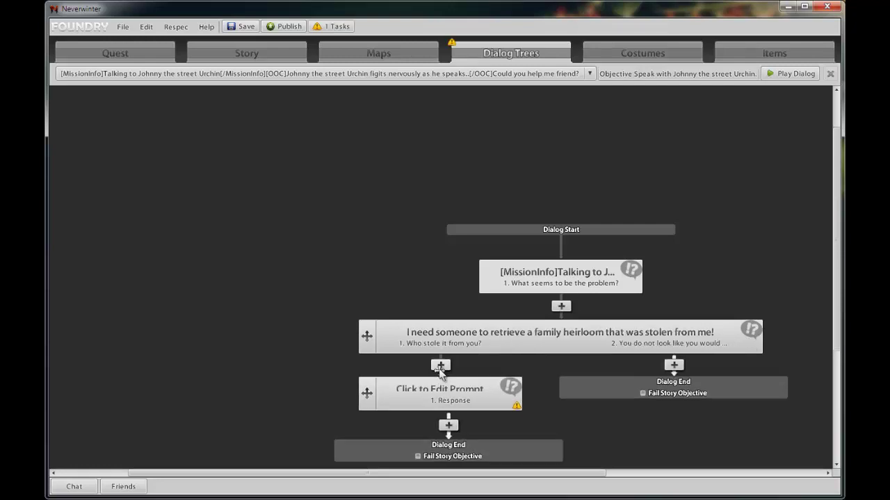
{"action": "left_click", "coordinate": [458, 397]}
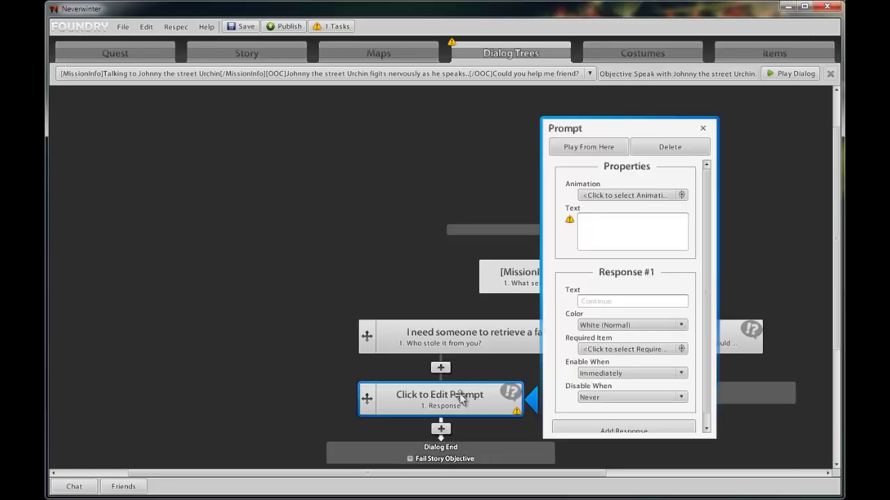
{"action": "left_click", "coordinate": [642, 198]}
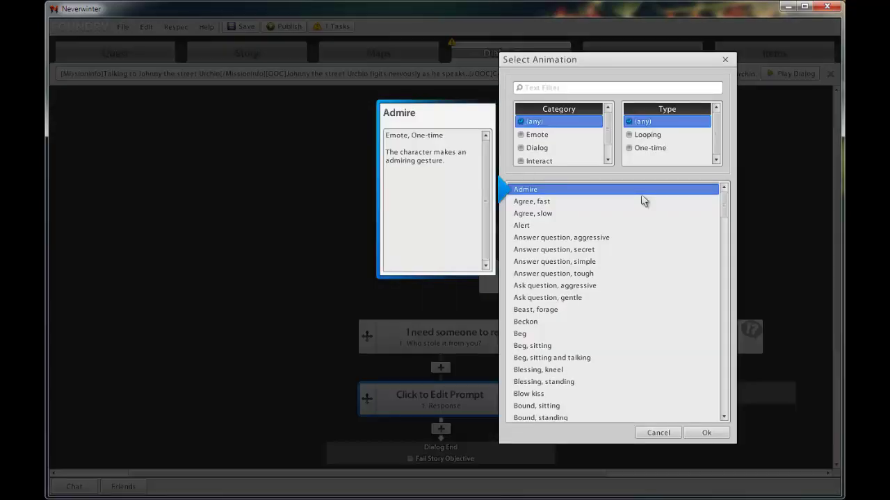
{"action": "left_click", "coordinate": [537, 147]}
{"action": "left_click", "coordinate": [518, 370]}
{"action": "left_click", "coordinate": [703, 432]}
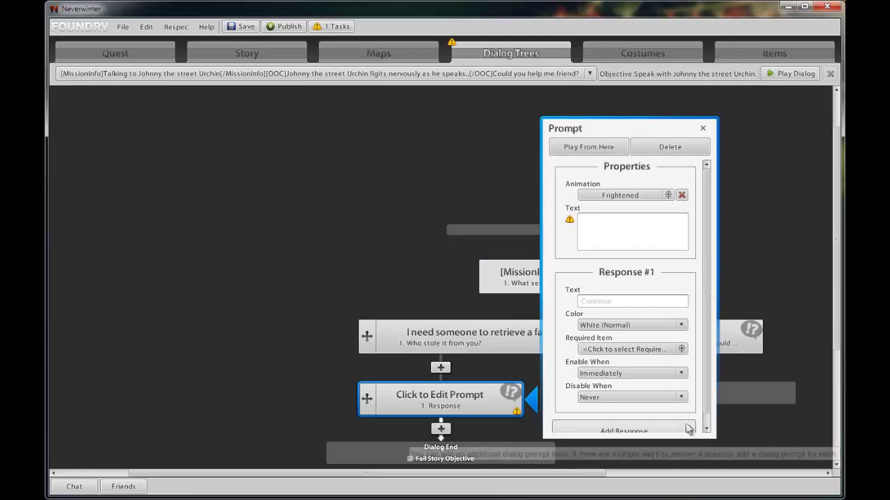
- Paste the urchin's reply about thieves fleeing into the sewers and close the prompt editor
{"action": "left_click", "coordinate": [633, 235]}
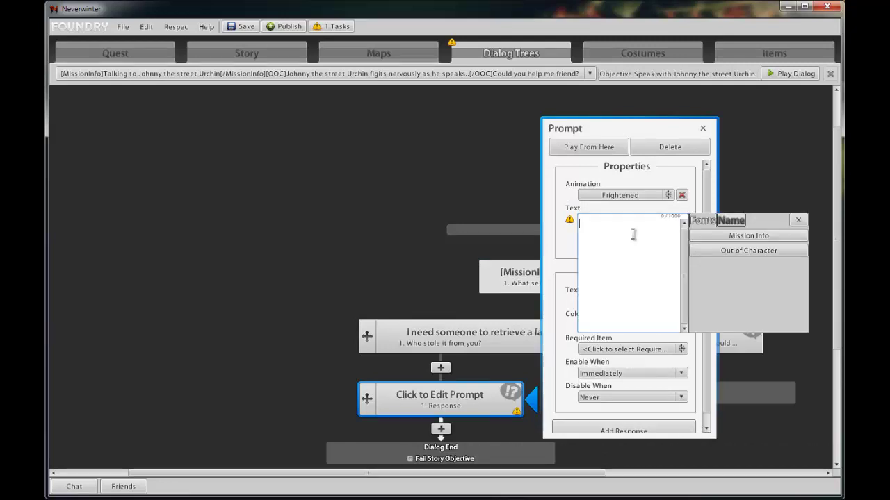
{"action": "type", "text": "[OOC]Looks around to make sure no one is watching him..[/OOC]  Thieves in the night, the noise awoke me and I watched them disappear into the sewers with my family ring"}
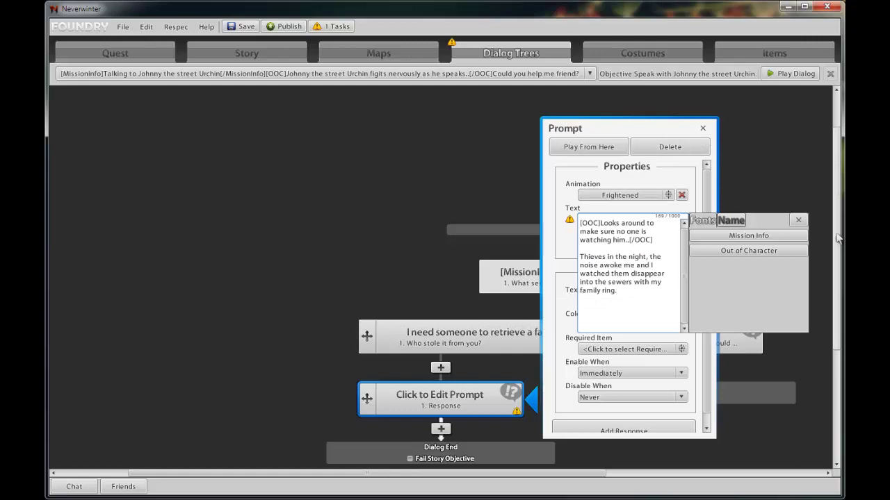
{"action": "left_click", "coordinate": [798, 220]}
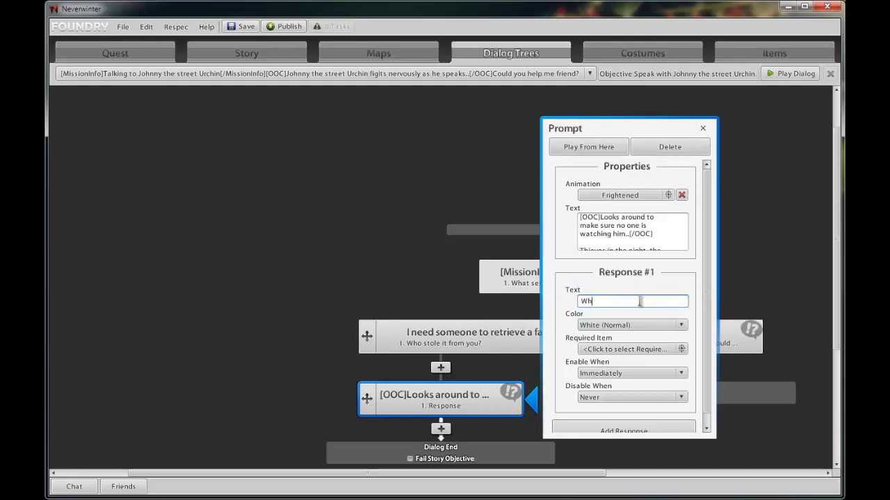
{"action": "left_click", "coordinate": [702, 128]}
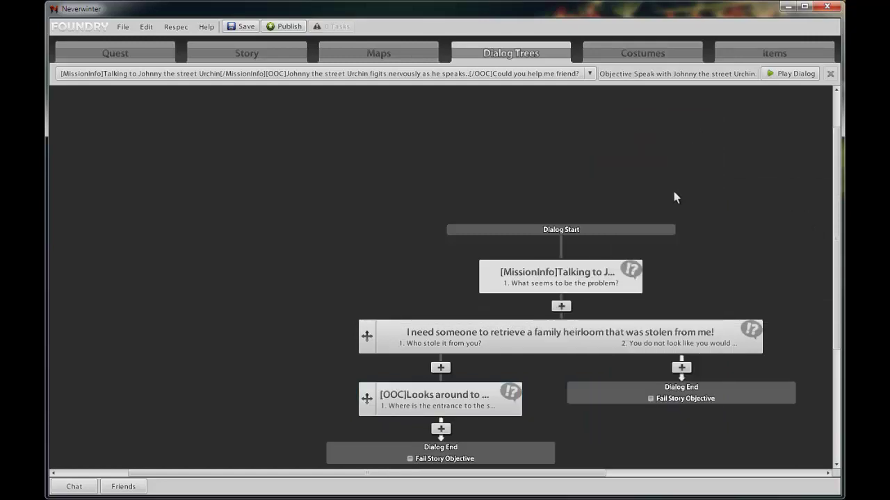
- Add a reply under the second player choice with the Closeup, upset disagreement animation
{"action": "left_click", "coordinate": [682, 368]}
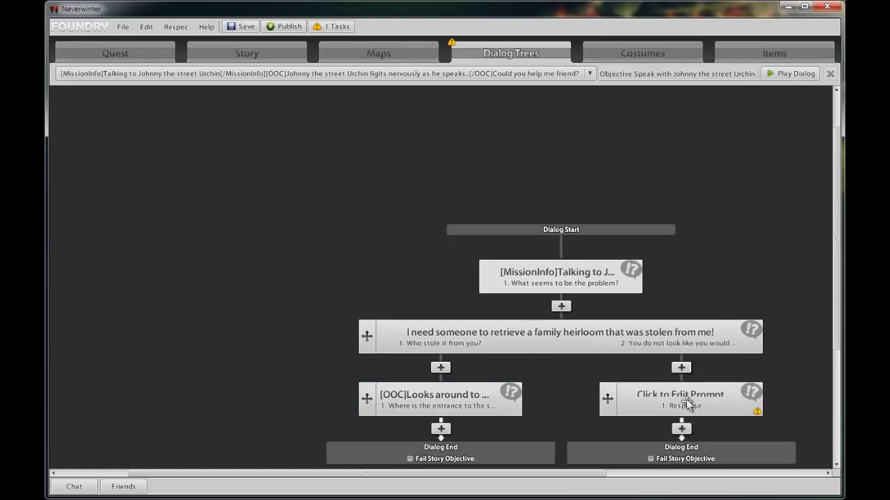
{"action": "left_click", "coordinate": [684, 402]}
{"action": "left_click", "coordinate": [544, 195]}
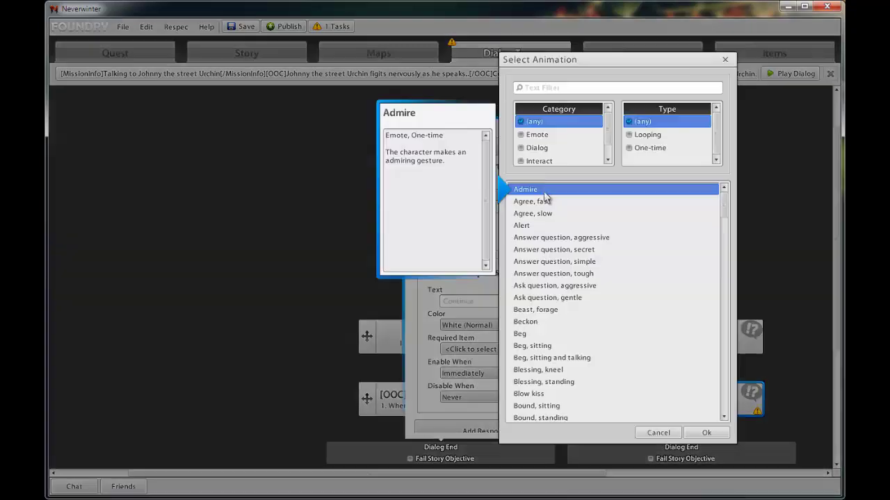
{"action": "left_click", "coordinate": [536, 148]}
{"action": "left_click", "coordinate": [549, 322]}
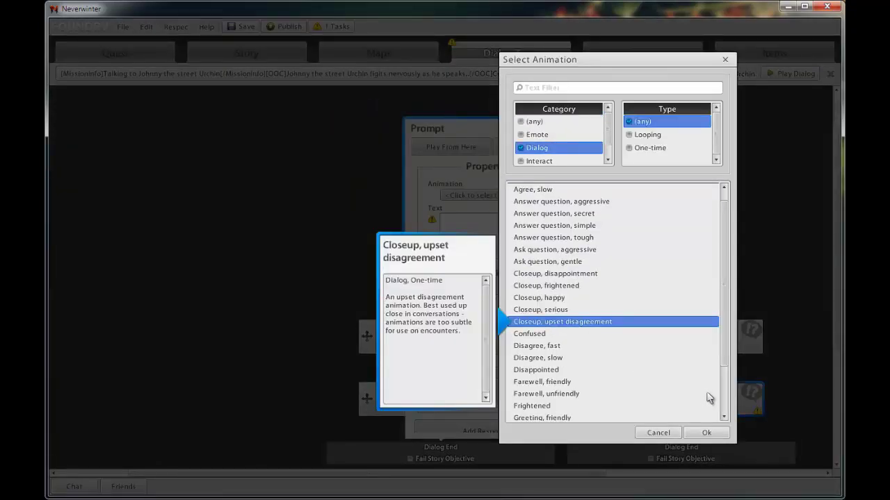
{"action": "left_click", "coordinate": [706, 432]}
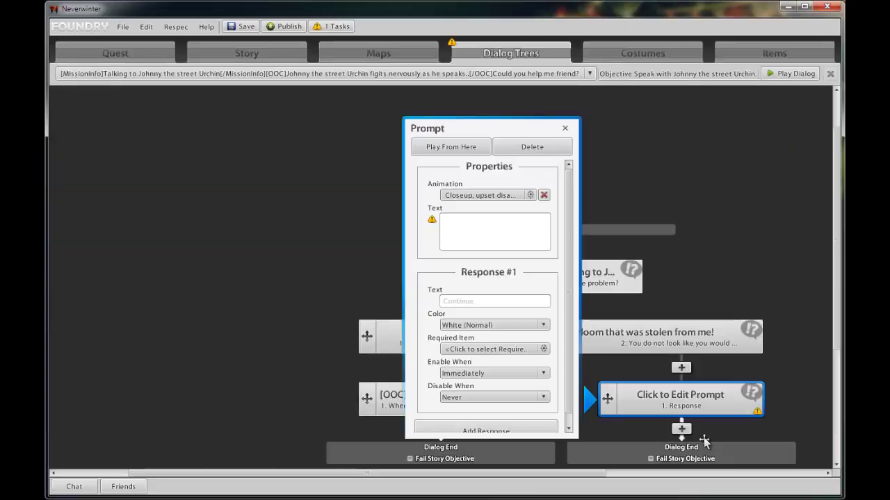
- Paste Johnny's upset reply about his loving family, fill the player response, and close
{"action": "left_click", "coordinate": [507, 229]}
{"action": "type", "text": "[OOC]Johnny the street urchin looking upset explains ..[/OOC]  I may not look like much, but it doesn't mean I do not have or had a loving family once."}
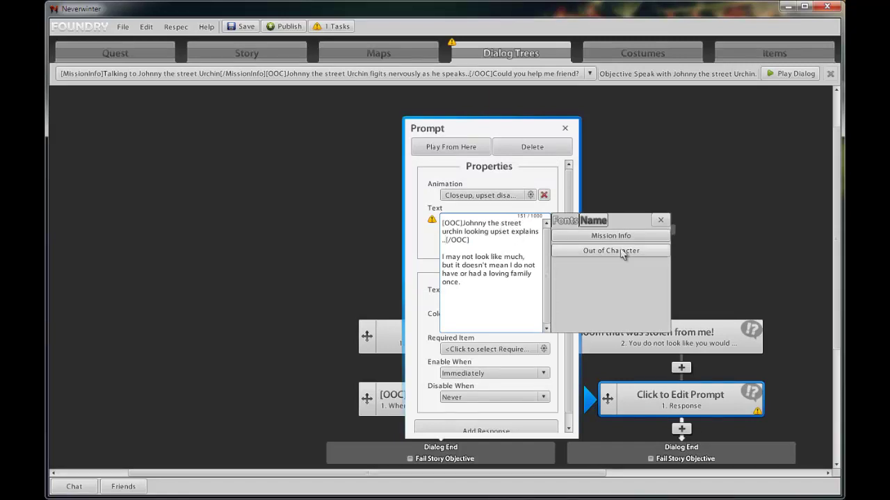
{"action": "left_click", "coordinate": [660, 222]}
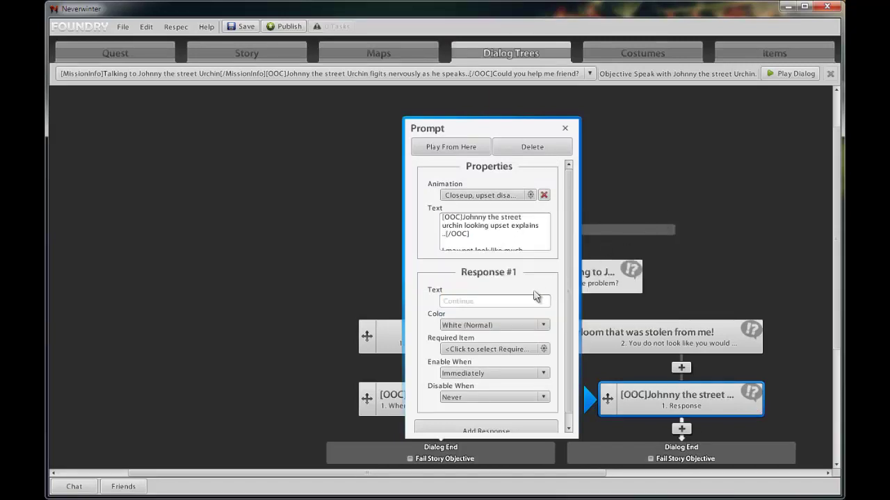
{"action": "left_click", "coordinate": [513, 301]}
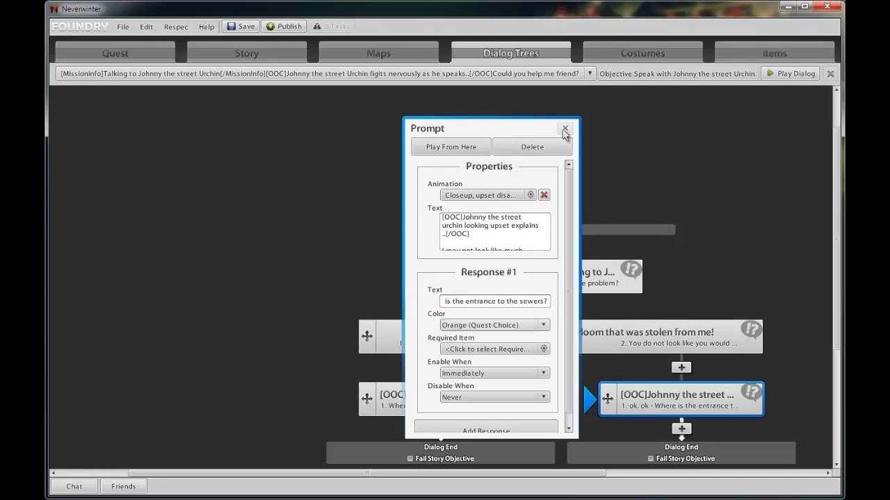
{"action": "left_click", "coordinate": [564, 128]}
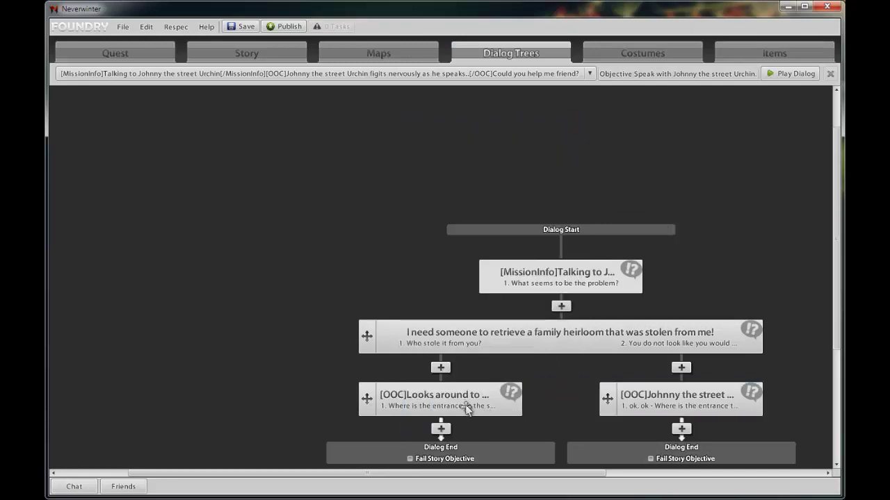
- Colour the left reply's 'Where is the entrance to the sewers?' response Orange (Quest Choice)
{"action": "left_click", "coordinate": [466, 406]}
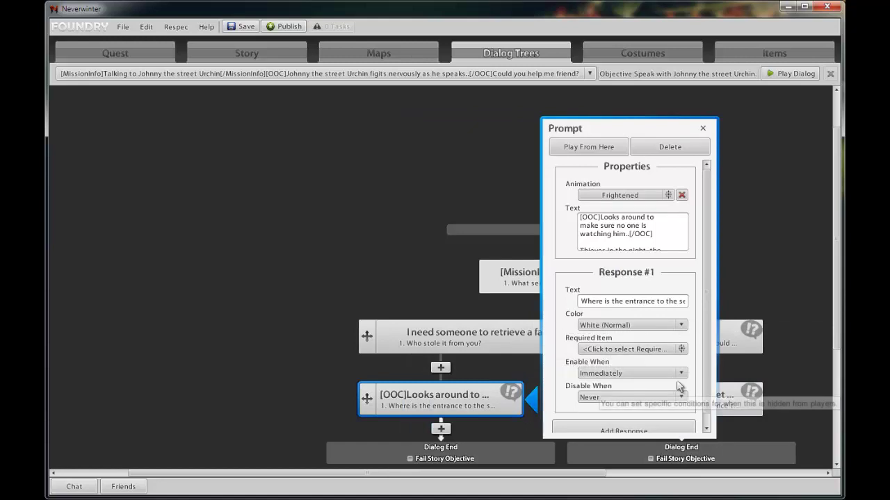
{"action": "left_click", "coordinate": [677, 325]}
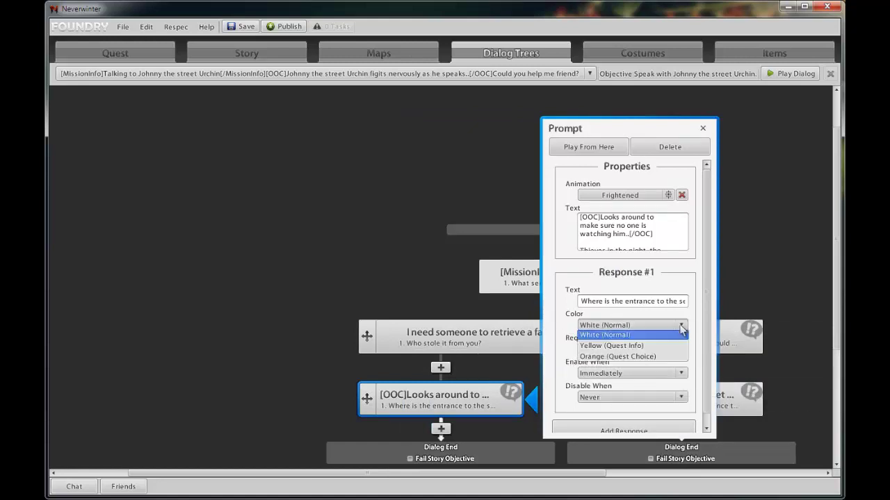
{"action": "left_click", "coordinate": [649, 356]}
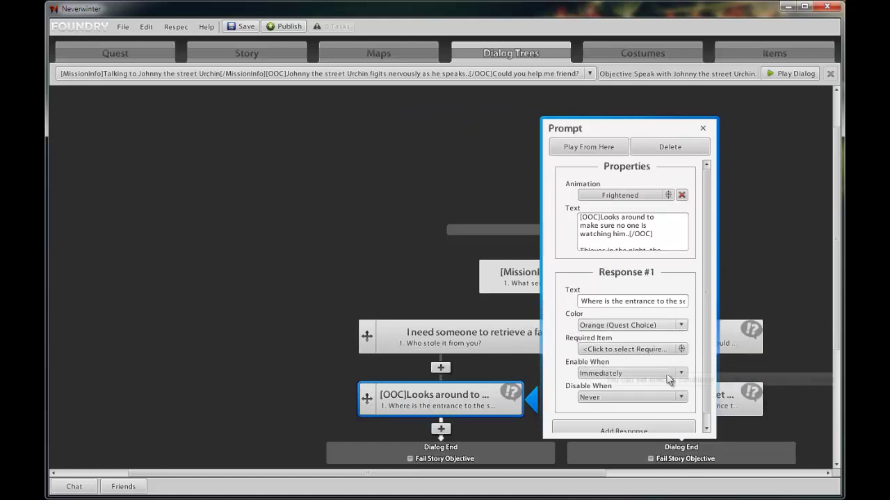
{"action": "left_click", "coordinate": [703, 129]}
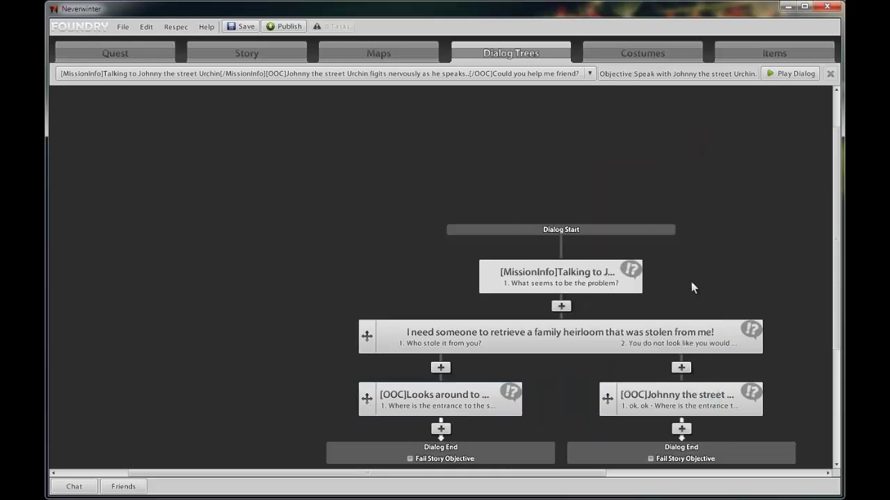
{"action": "left_click_drag", "start_coordinate": [691, 281], "coordinate": [582, 208]}
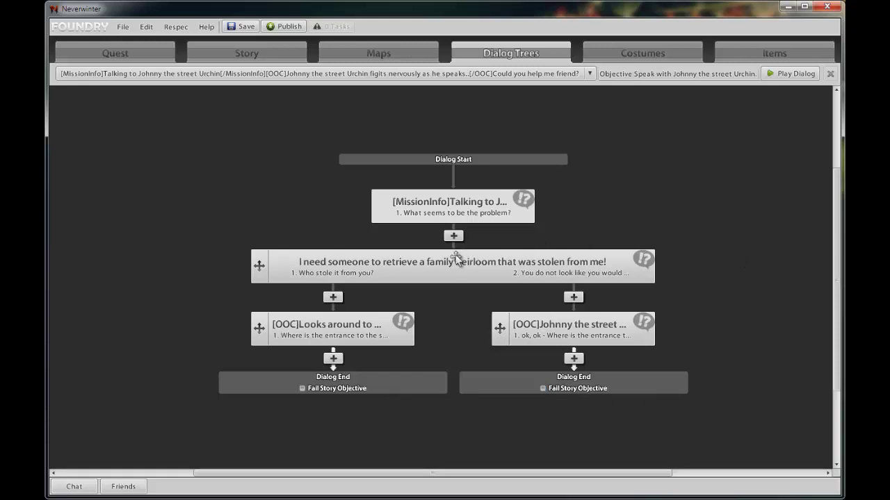
- Add a third response to the heirloom prompt: 'I do not have time for your nonsense.'
{"action": "left_click", "coordinate": [528, 265]}
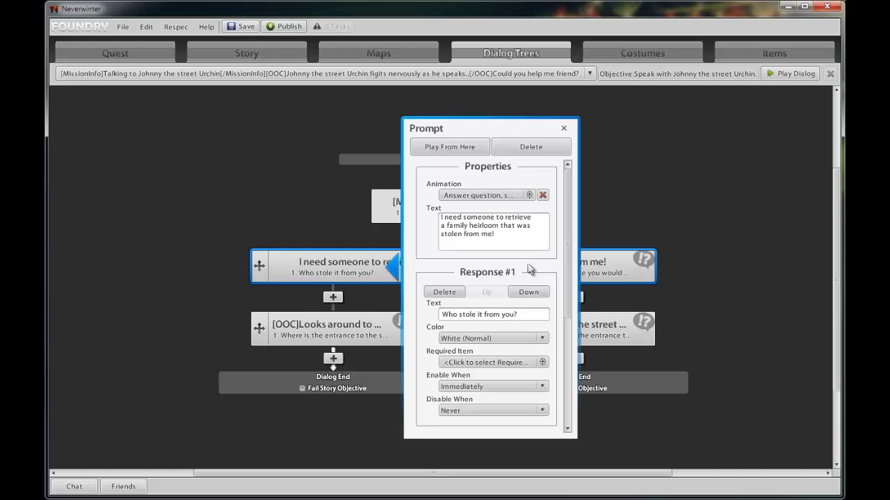
{"action": "left_click_drag", "start_coordinate": [568, 273], "coordinate": [568, 405]}
{"action": "left_click", "coordinate": [489, 421]}
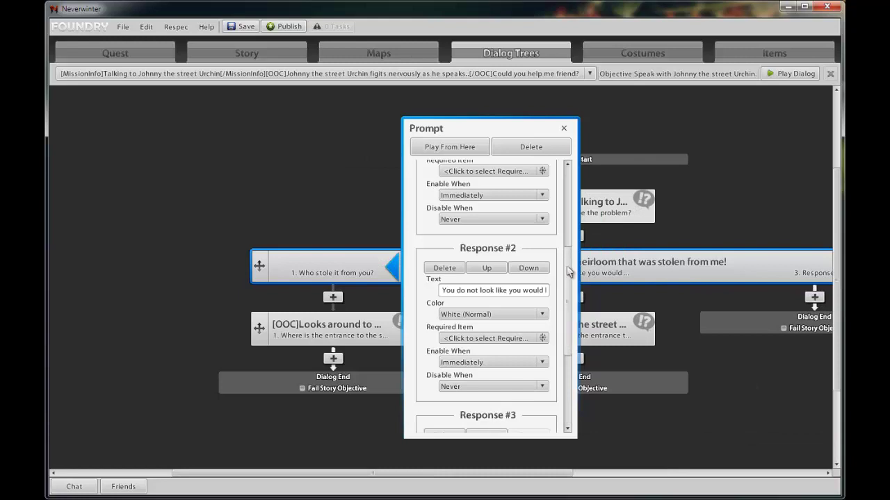
{"action": "left_click_drag", "start_coordinate": [569, 273], "coordinate": [568, 351]}
{"action": "left_click", "coordinate": [482, 291]}
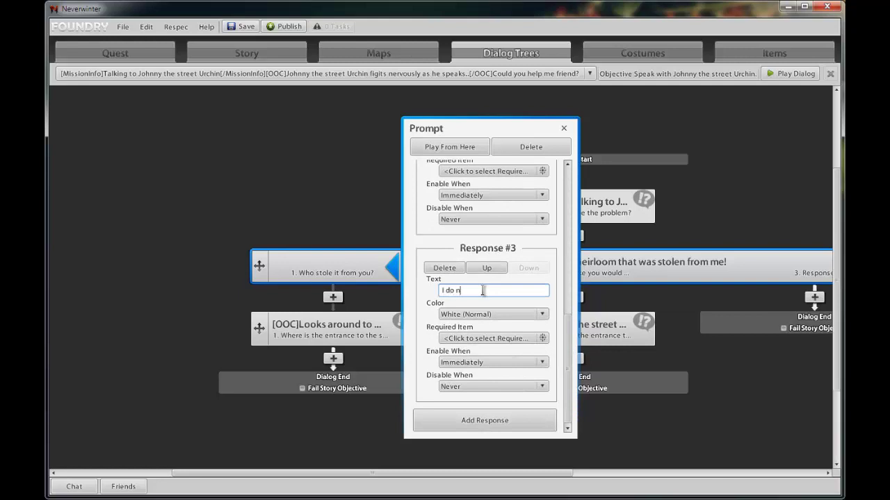
{"action": "type", "text": "ve time for your nonsence"}
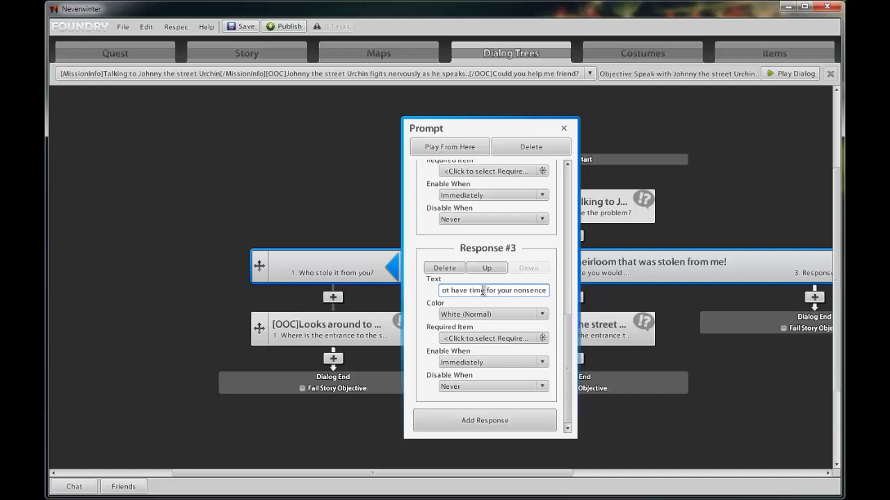
{"action": "key", "text": "BackSpace"}
{"action": "key", "text": "BackSpace"}
{"action": "type", "text": "se."}
- Colour the third response Orange (Quest Choice) and close the prompt editor
{"action": "left_click", "coordinate": [505, 315]}
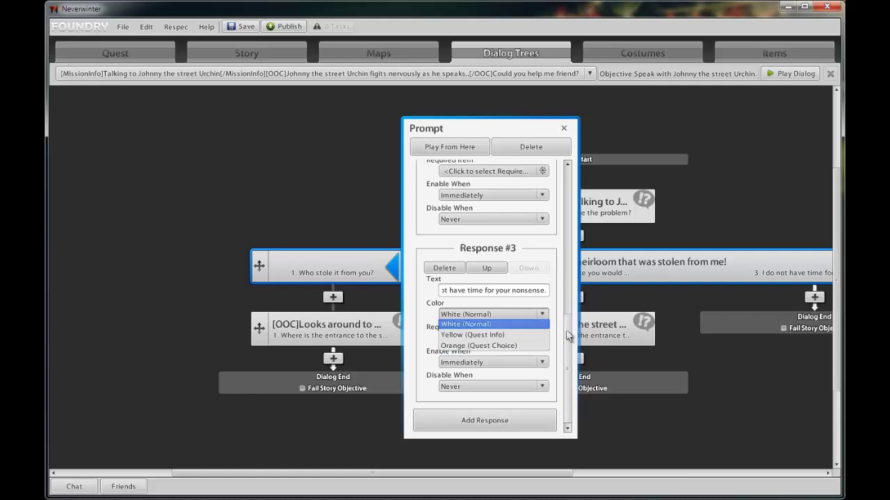
{"action": "left_click", "coordinate": [532, 346]}
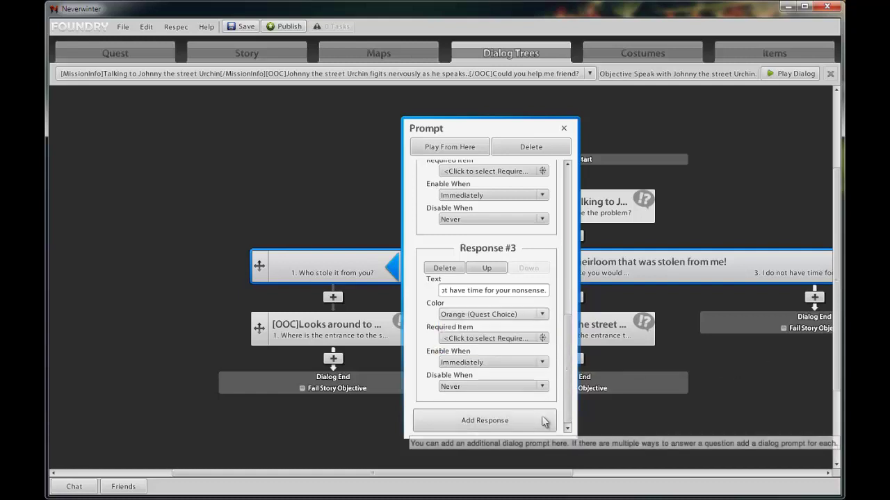
{"action": "left_click", "coordinate": [563, 128]}
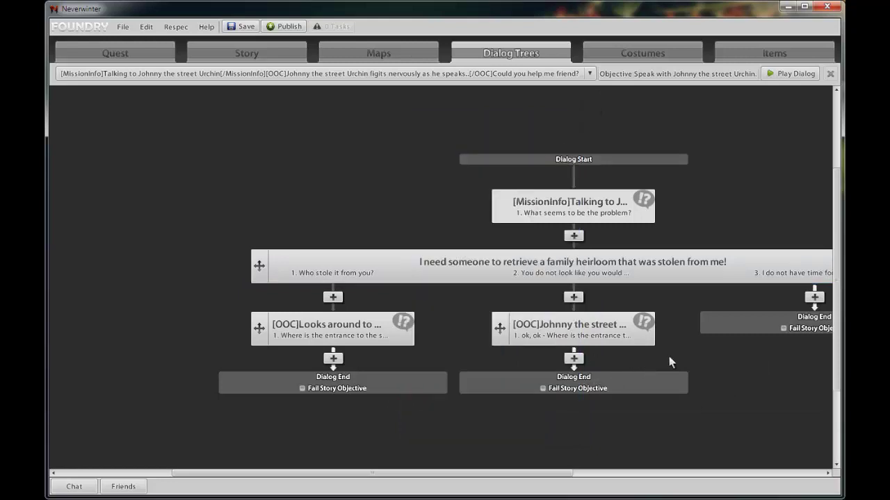
- Mark the third branch's Dialog End as Fail Story Objective
{"action": "left_click_drag", "start_coordinate": [669, 356], "coordinate": [512, 351]}
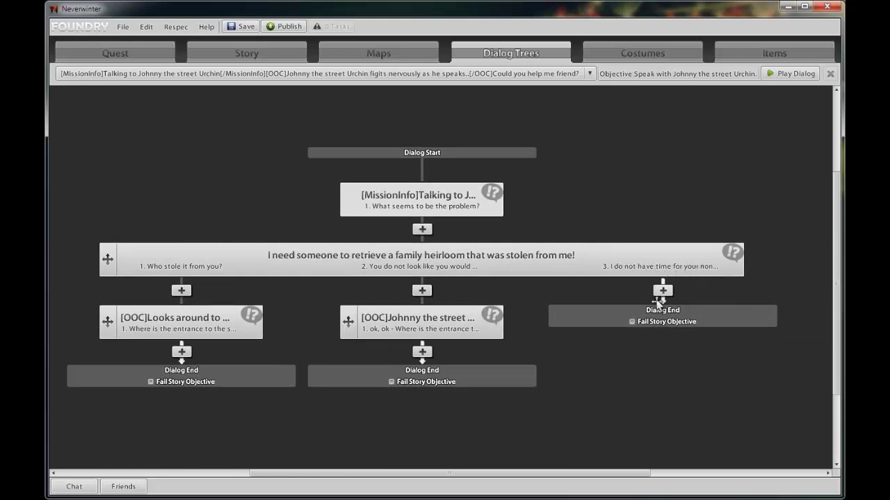
{"action": "left_click", "coordinate": [632, 322]}
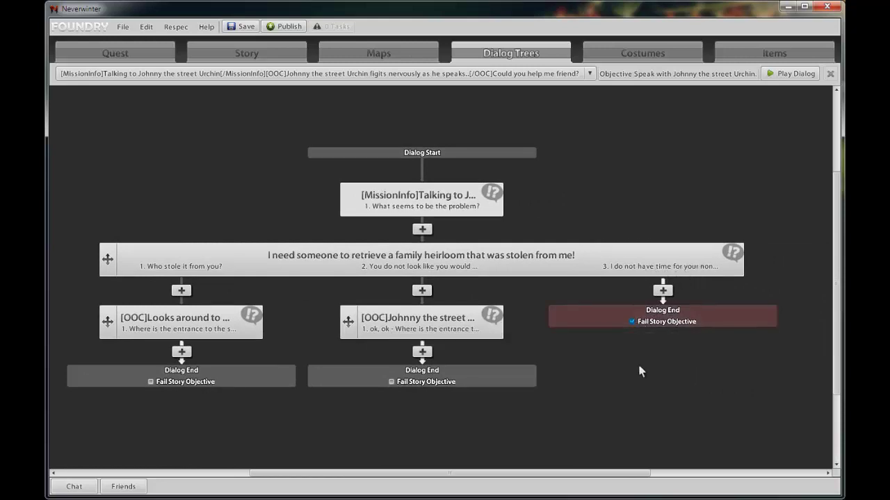